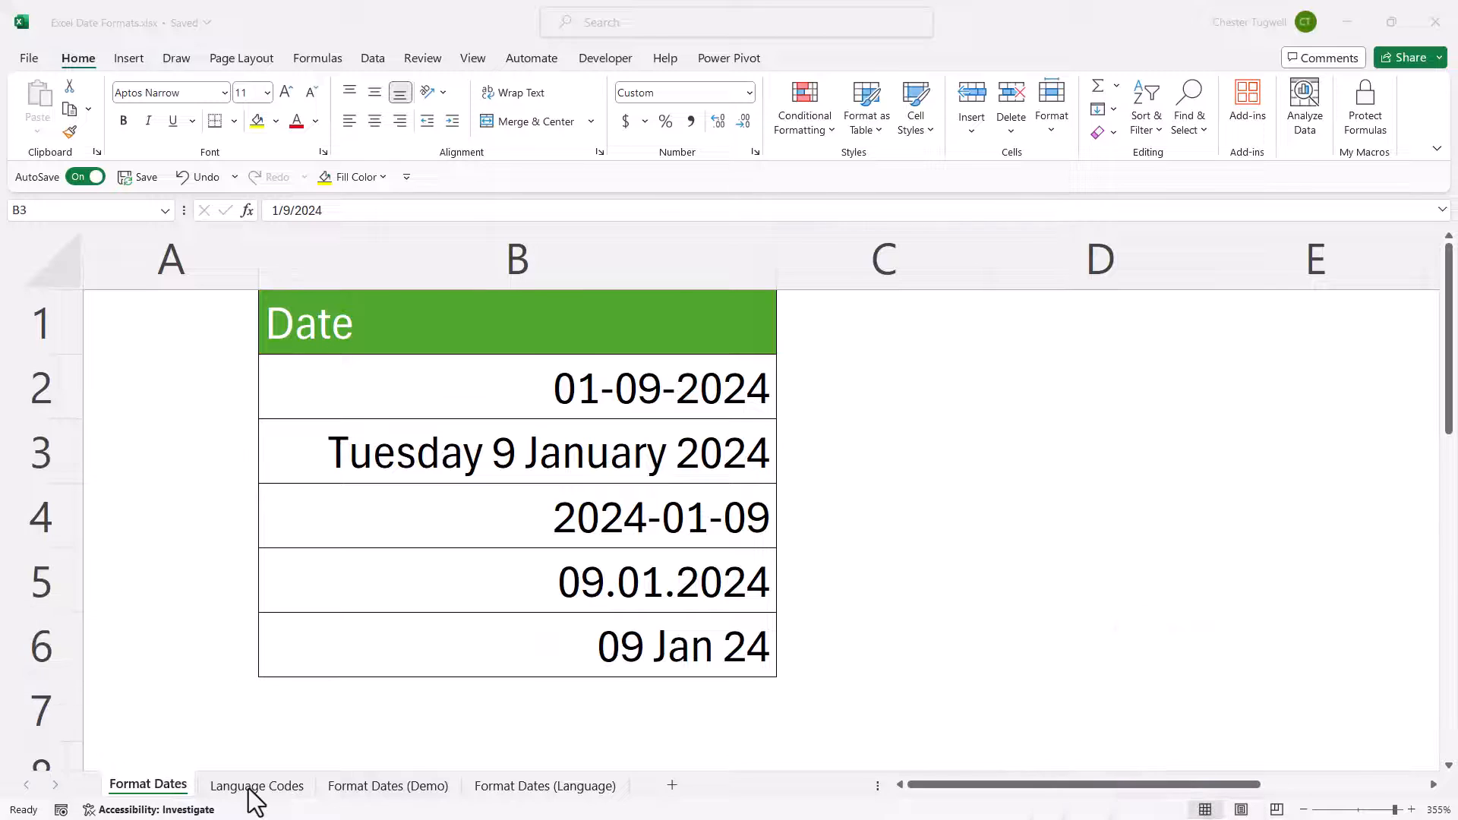
# Look over the language codes and sample dates on the Language Codes sheet, and return to the Format Dates (Demo) sheet
pyautogui.click(255, 787)
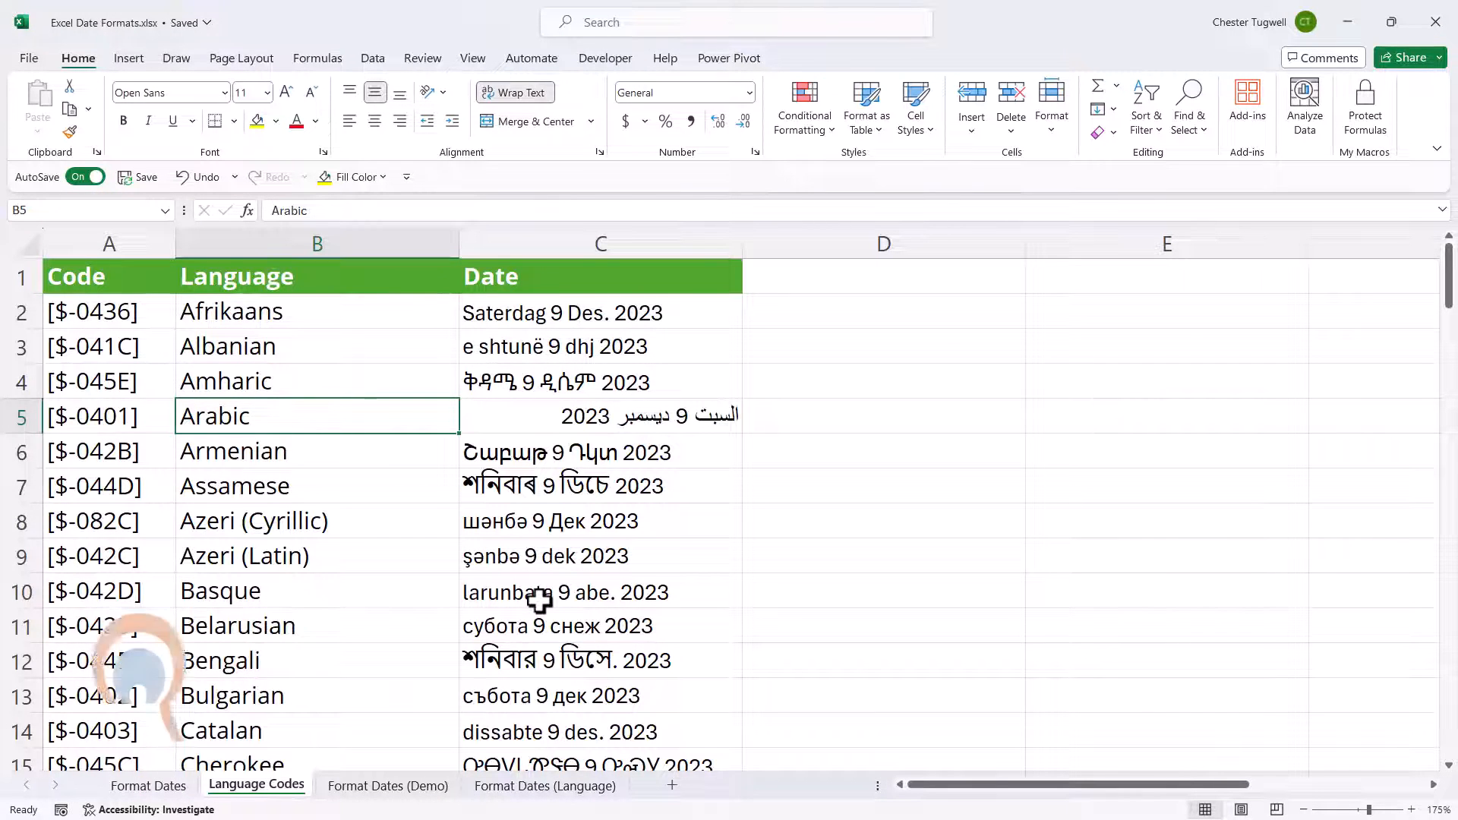
pyautogui.scroll(-9, 539, 601)
pyautogui.scroll(9, 448, 646)
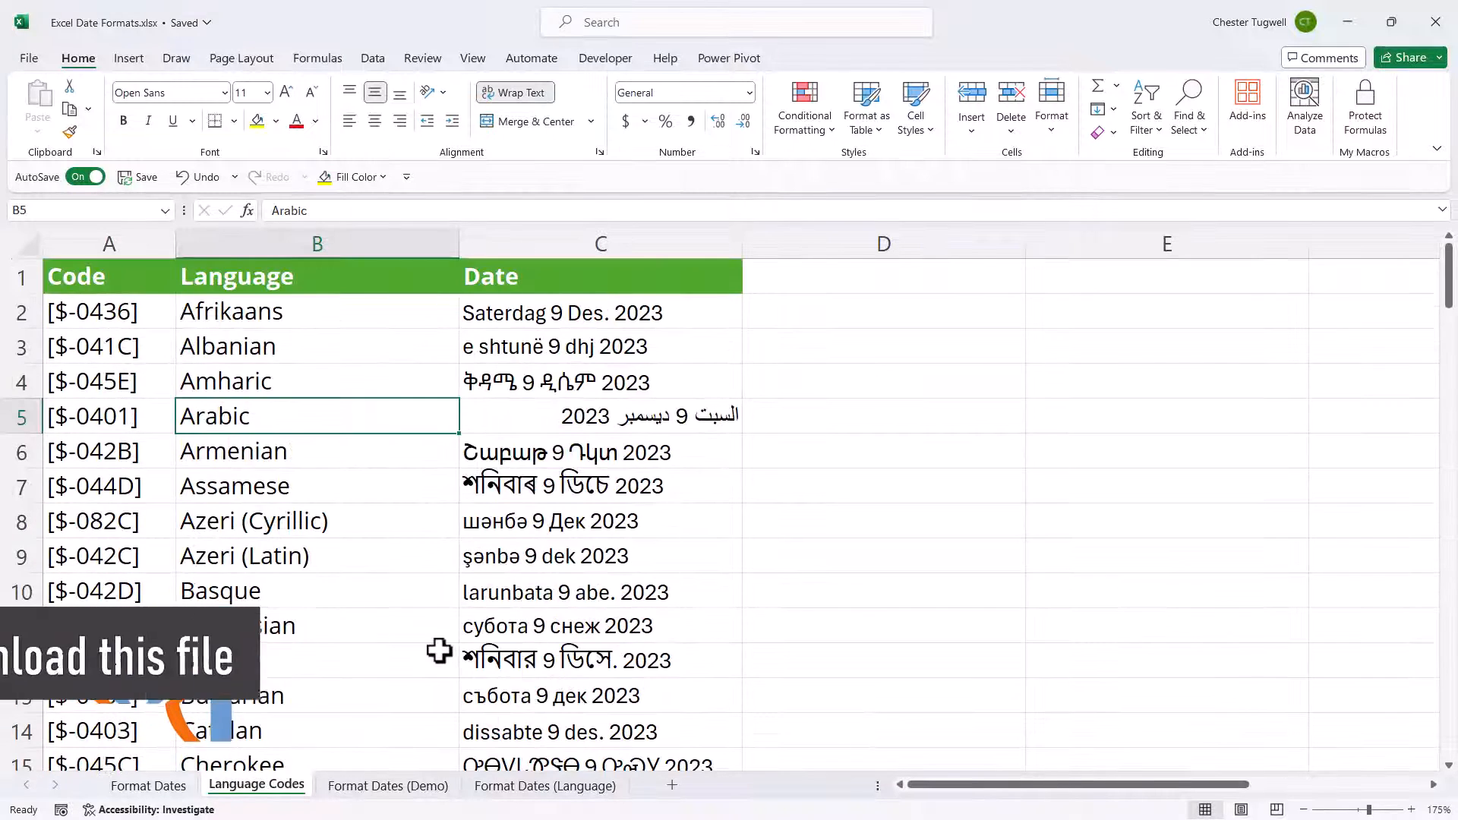
pyautogui.click(380, 778)
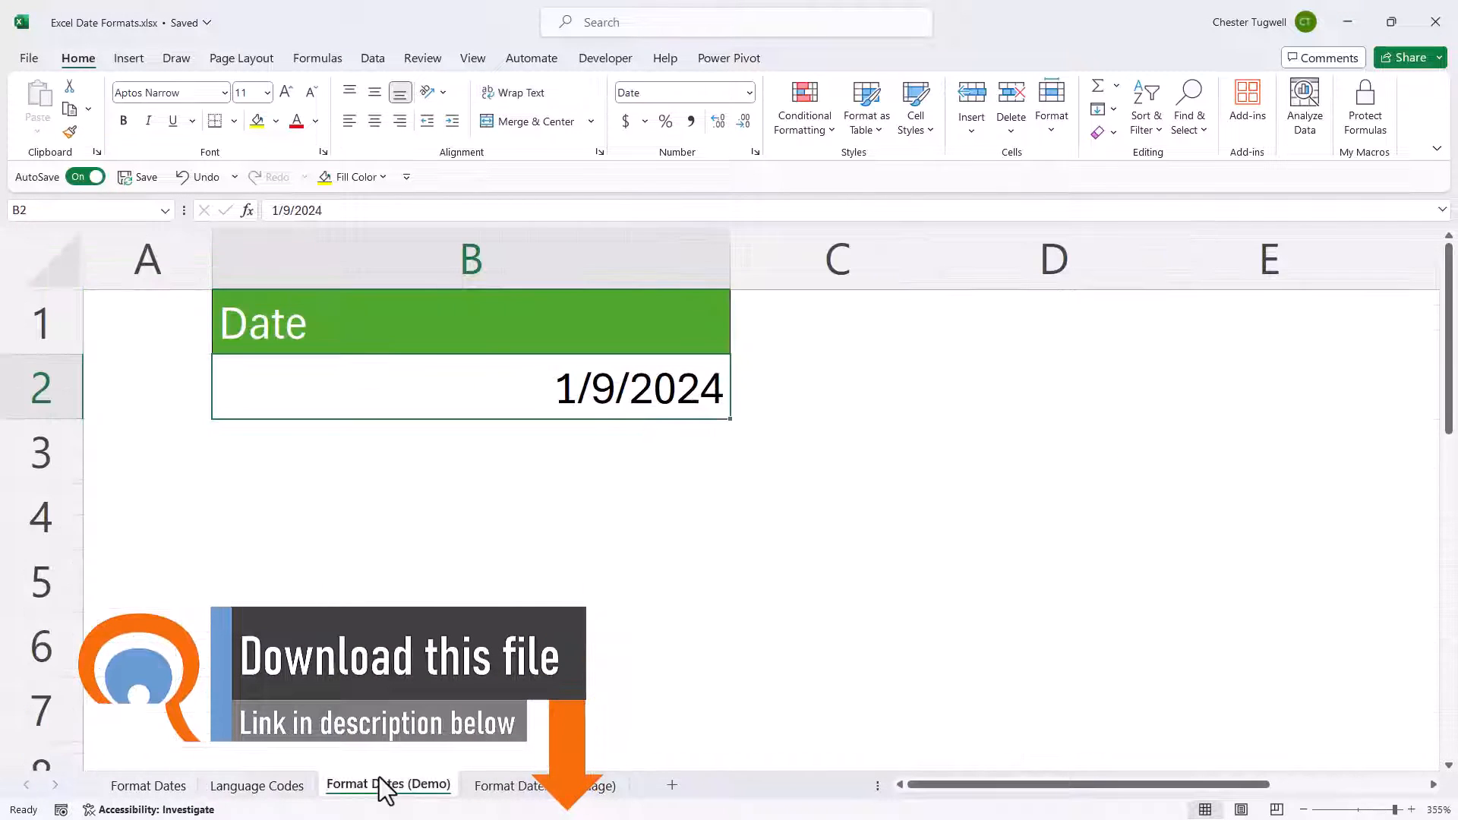
pyautogui.rightClick(575, 388)
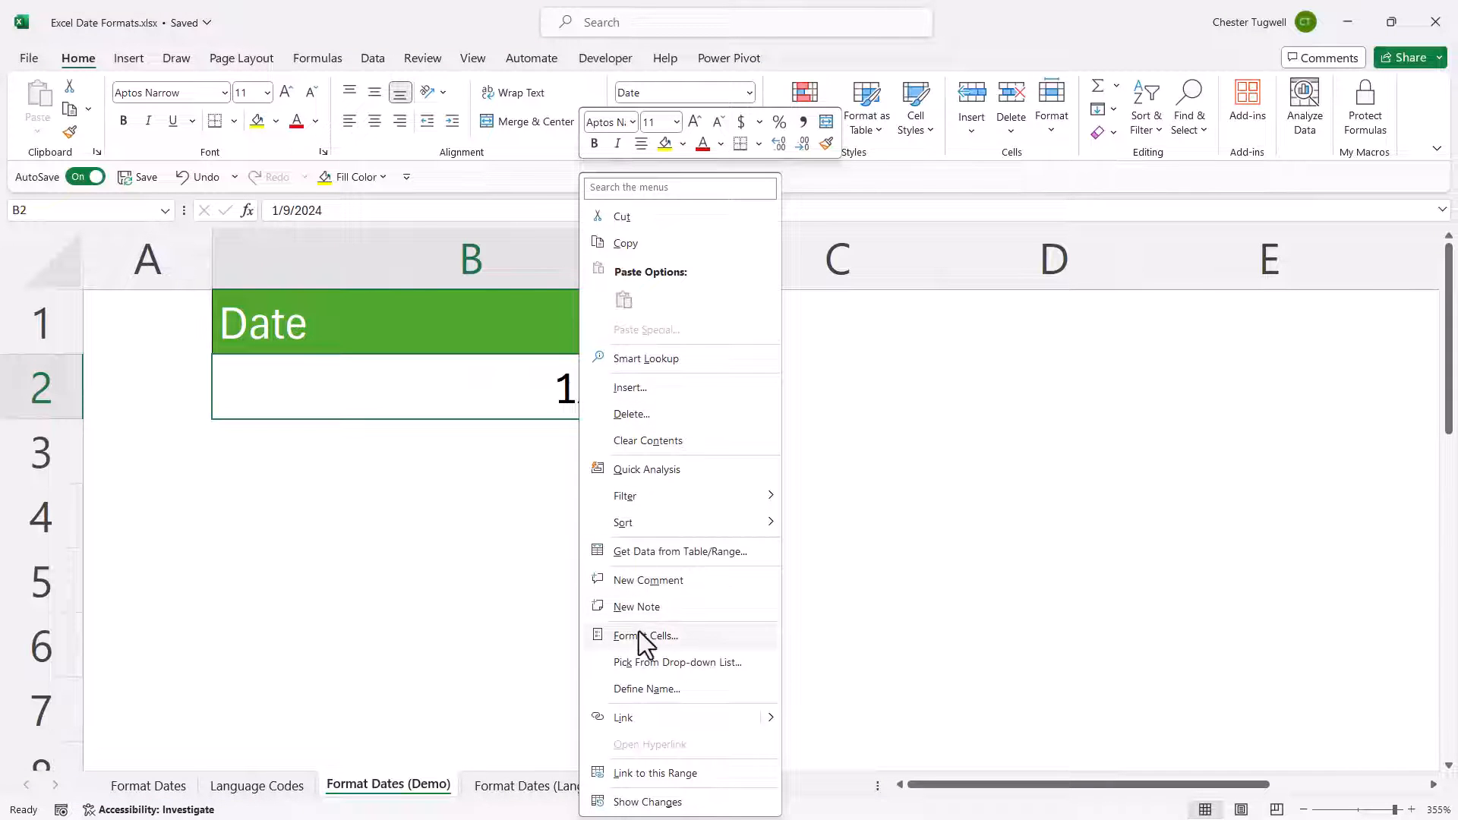
pyautogui.click(640, 637)
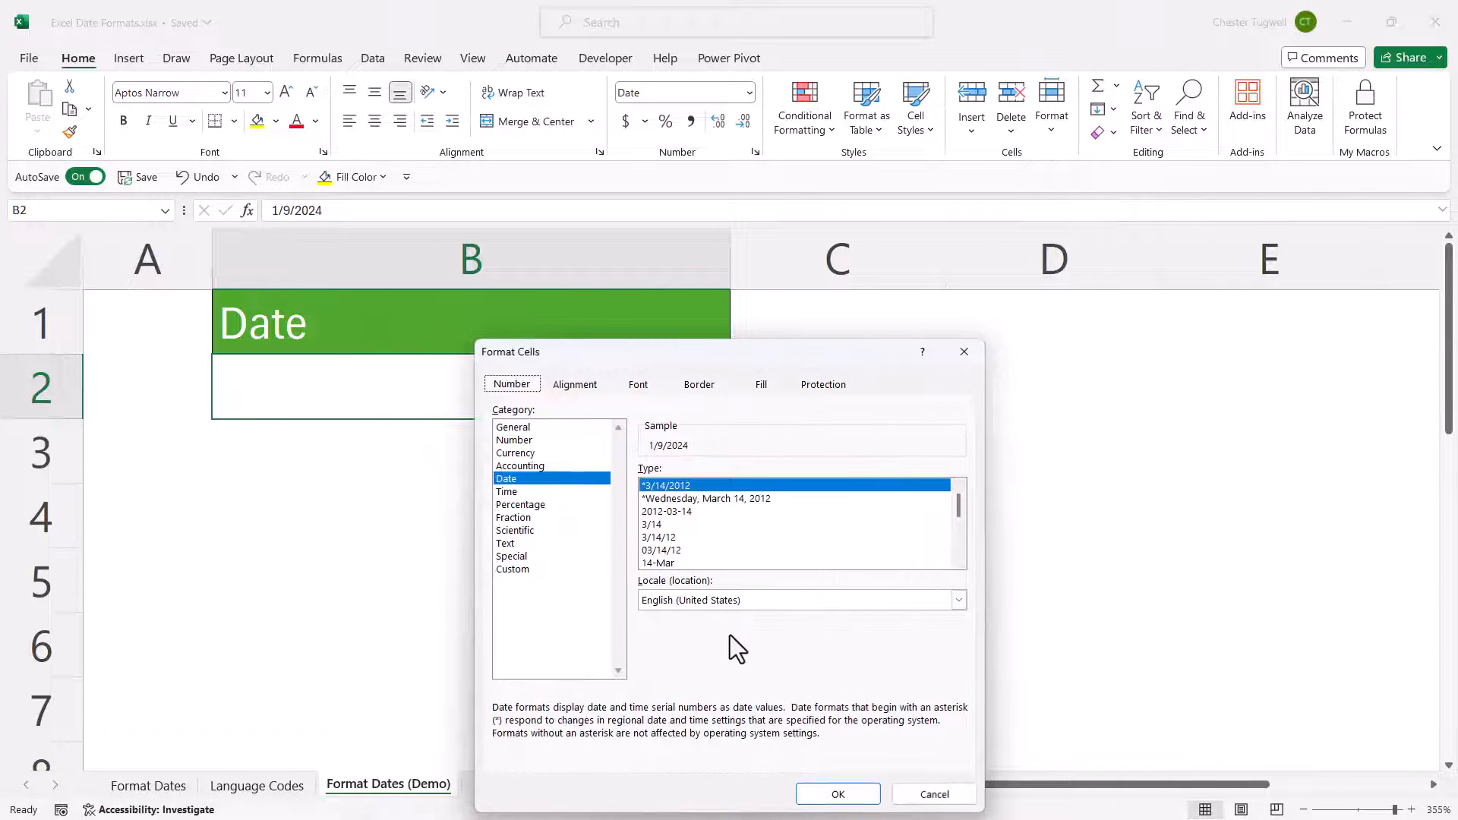
pyautogui.click(934, 794)
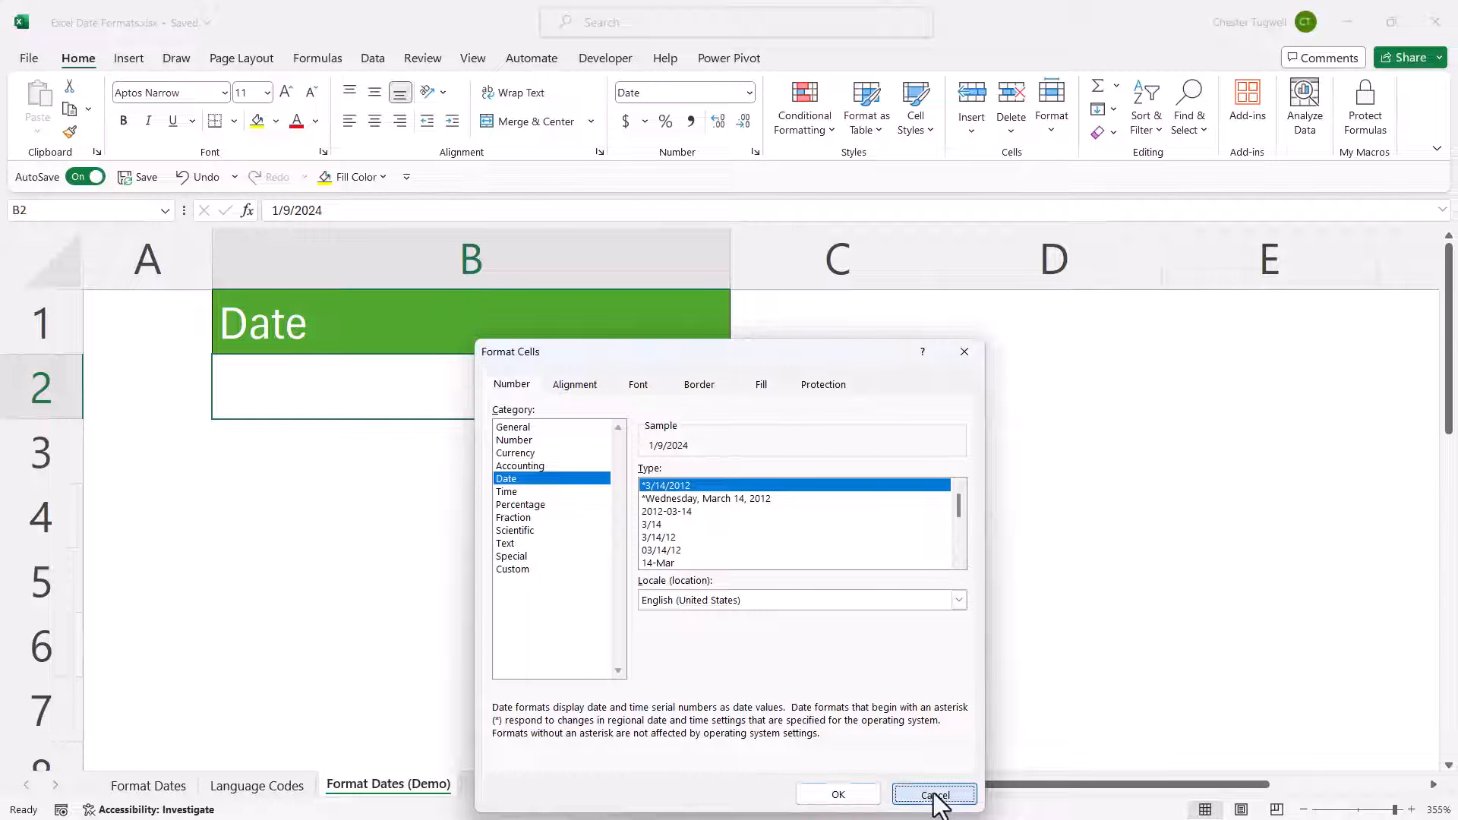
# Apply the custom number format dddd d mmmm yyyy to the date in cell B2
pyautogui.hotkey('ctrl', '1')
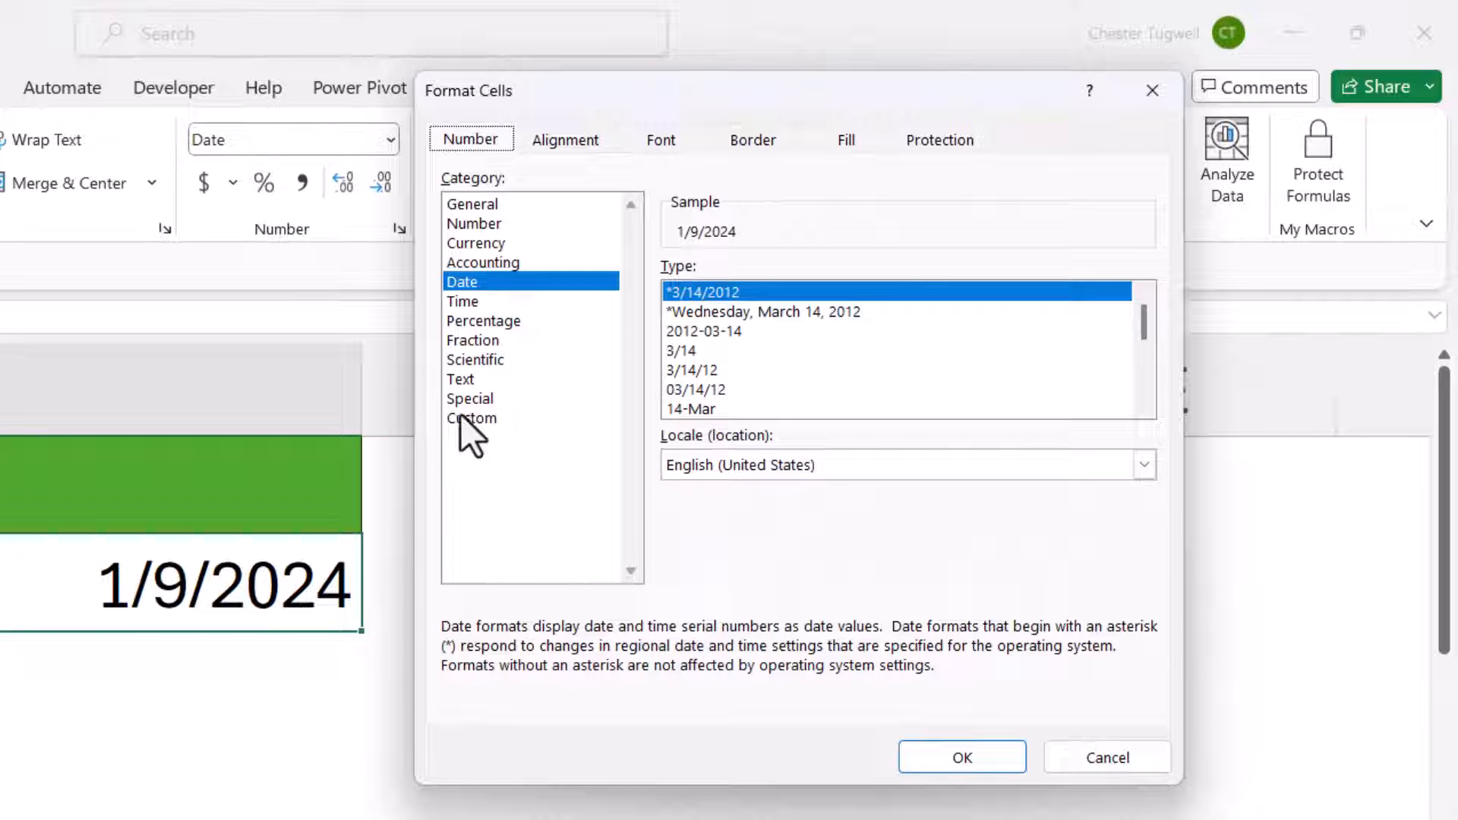
pyautogui.click(461, 418)
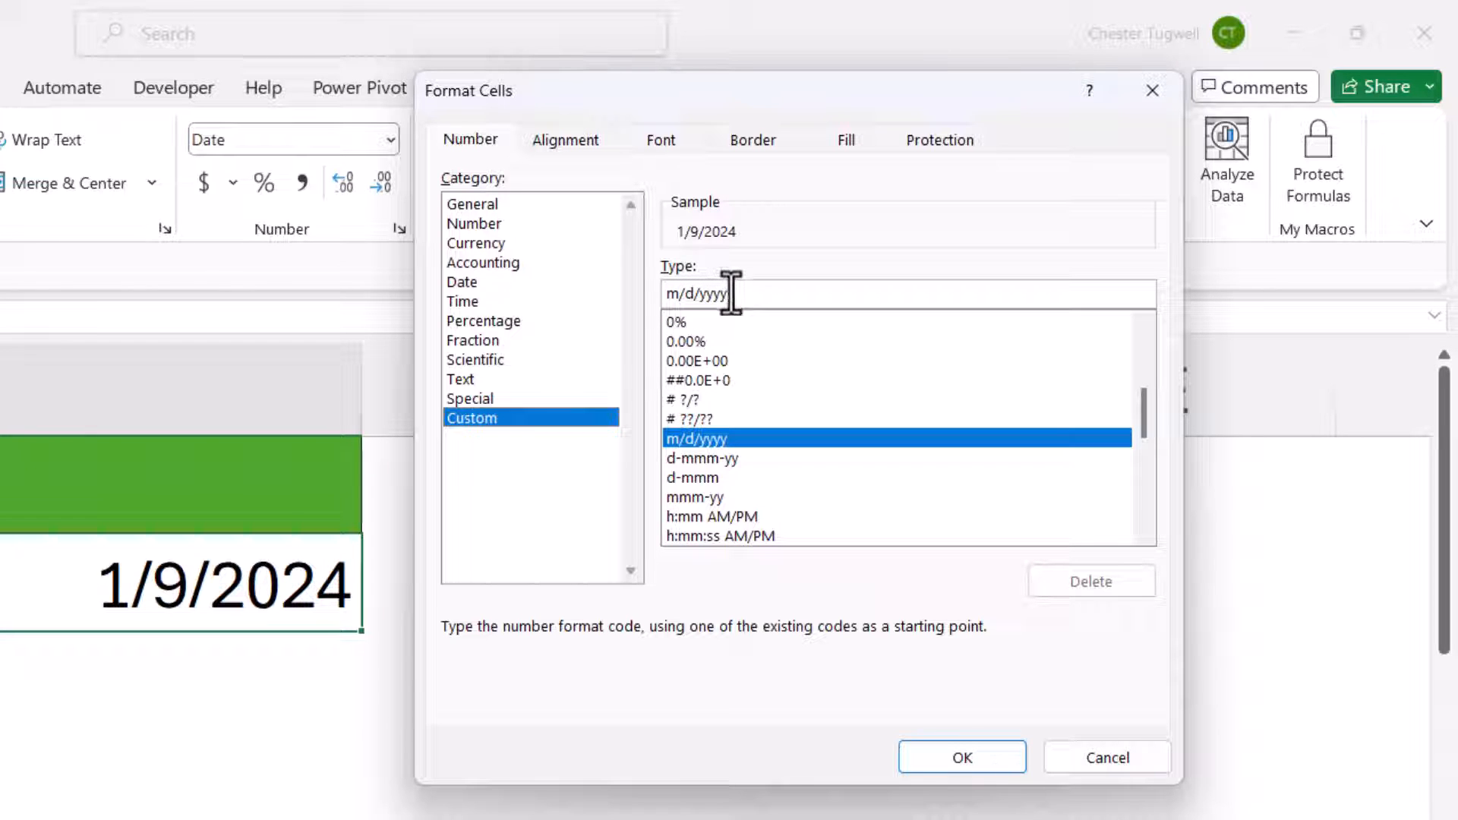
pyautogui.moveTo(739, 293); pyautogui.dragTo(657, 294)
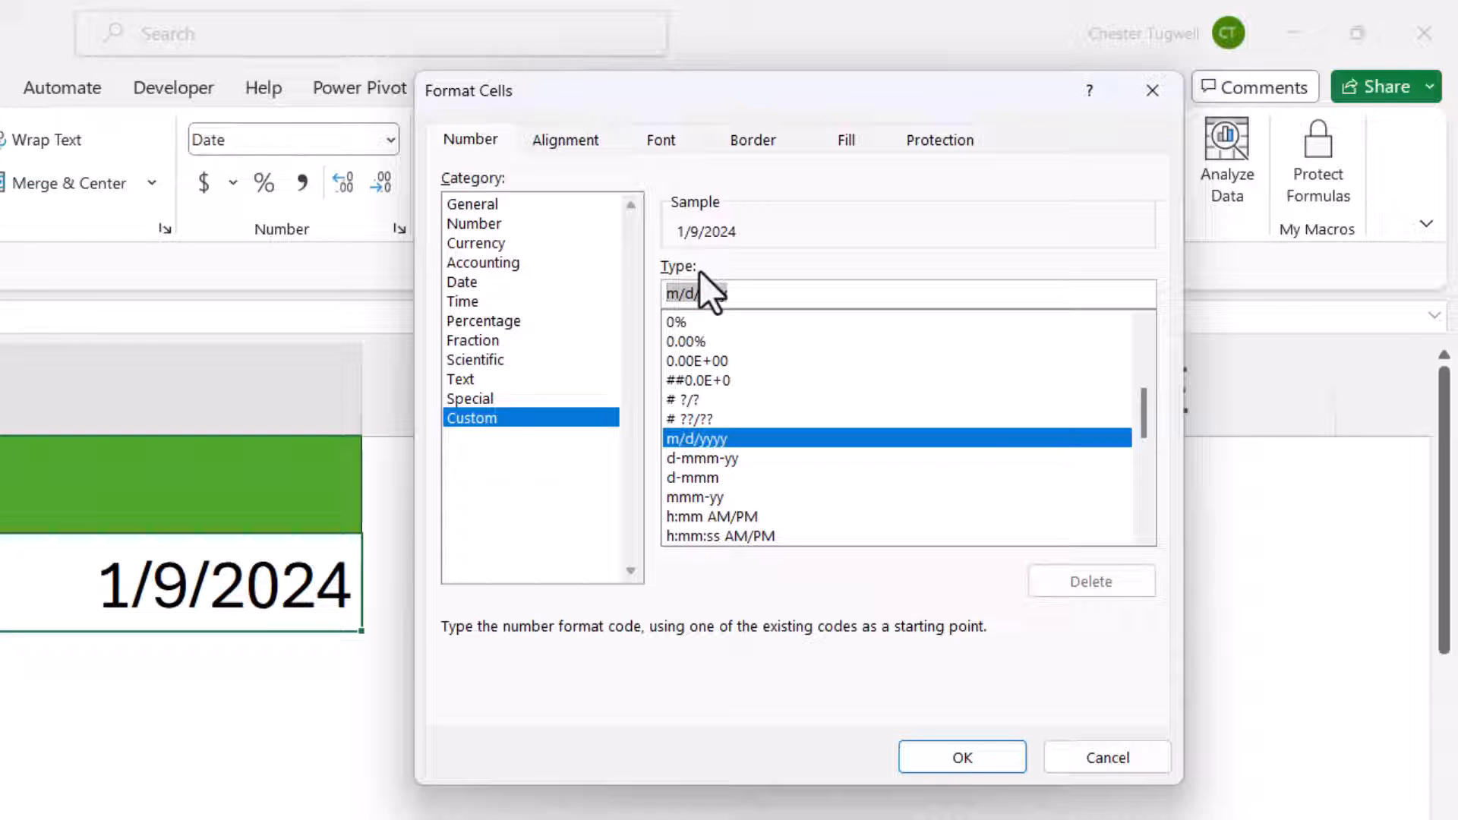
pyautogui.press('BackSpace')
pyautogui.hotkey('ctrl', 'z')
pyautogui.press('BackSpace')
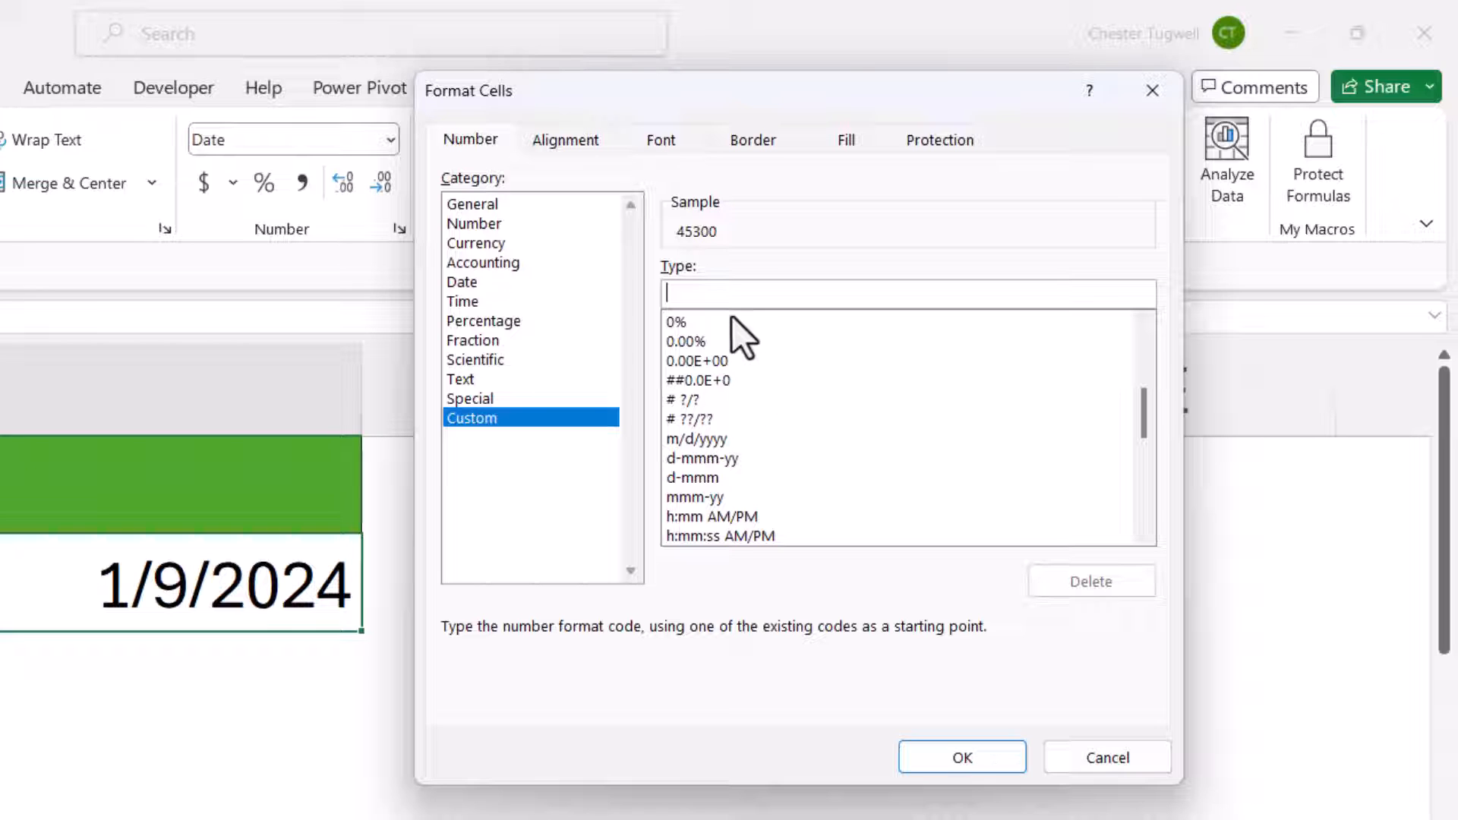
pyautogui.write('dddd d')
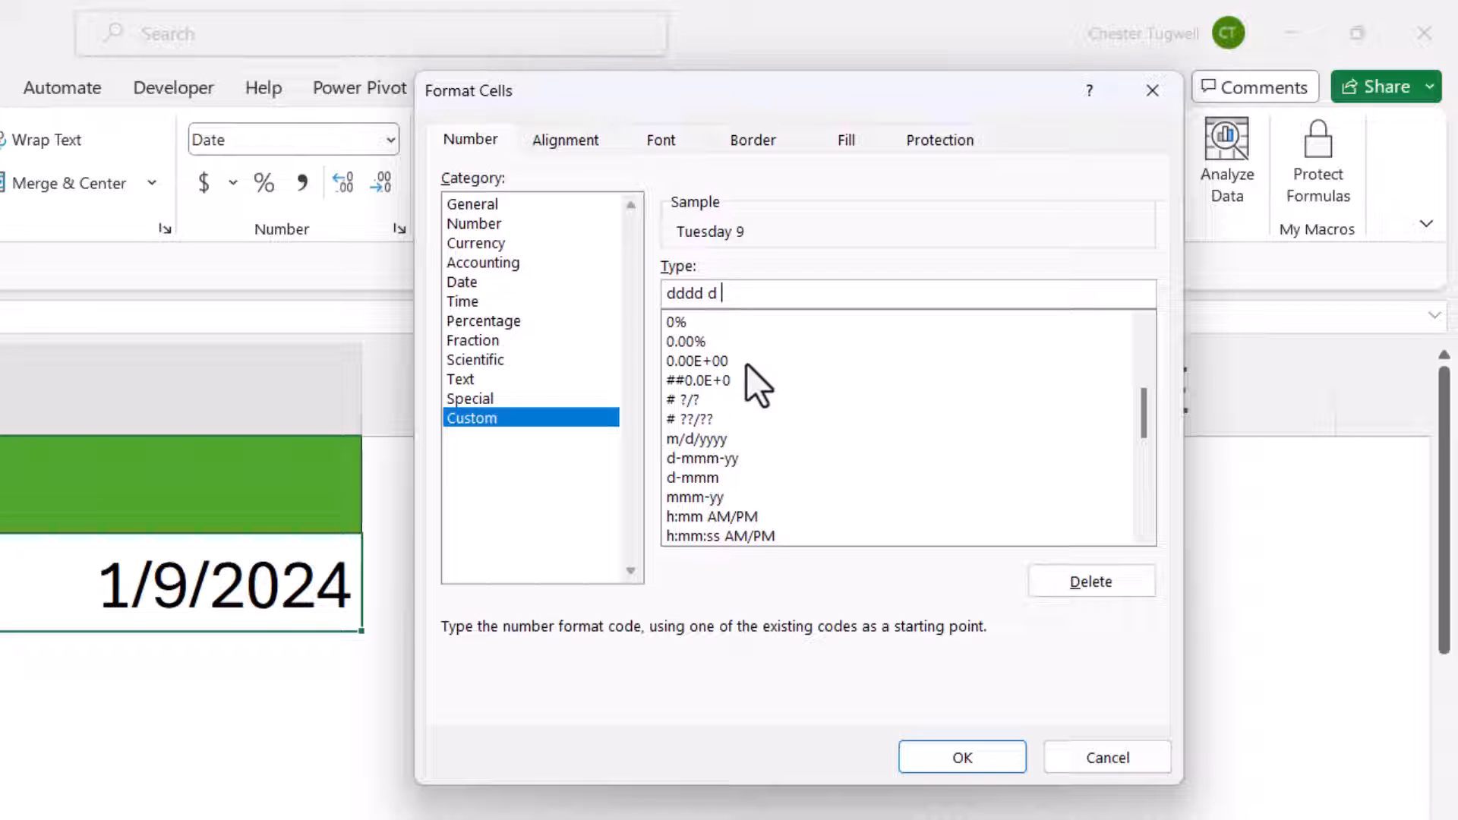
pyautogui.write('mmm')
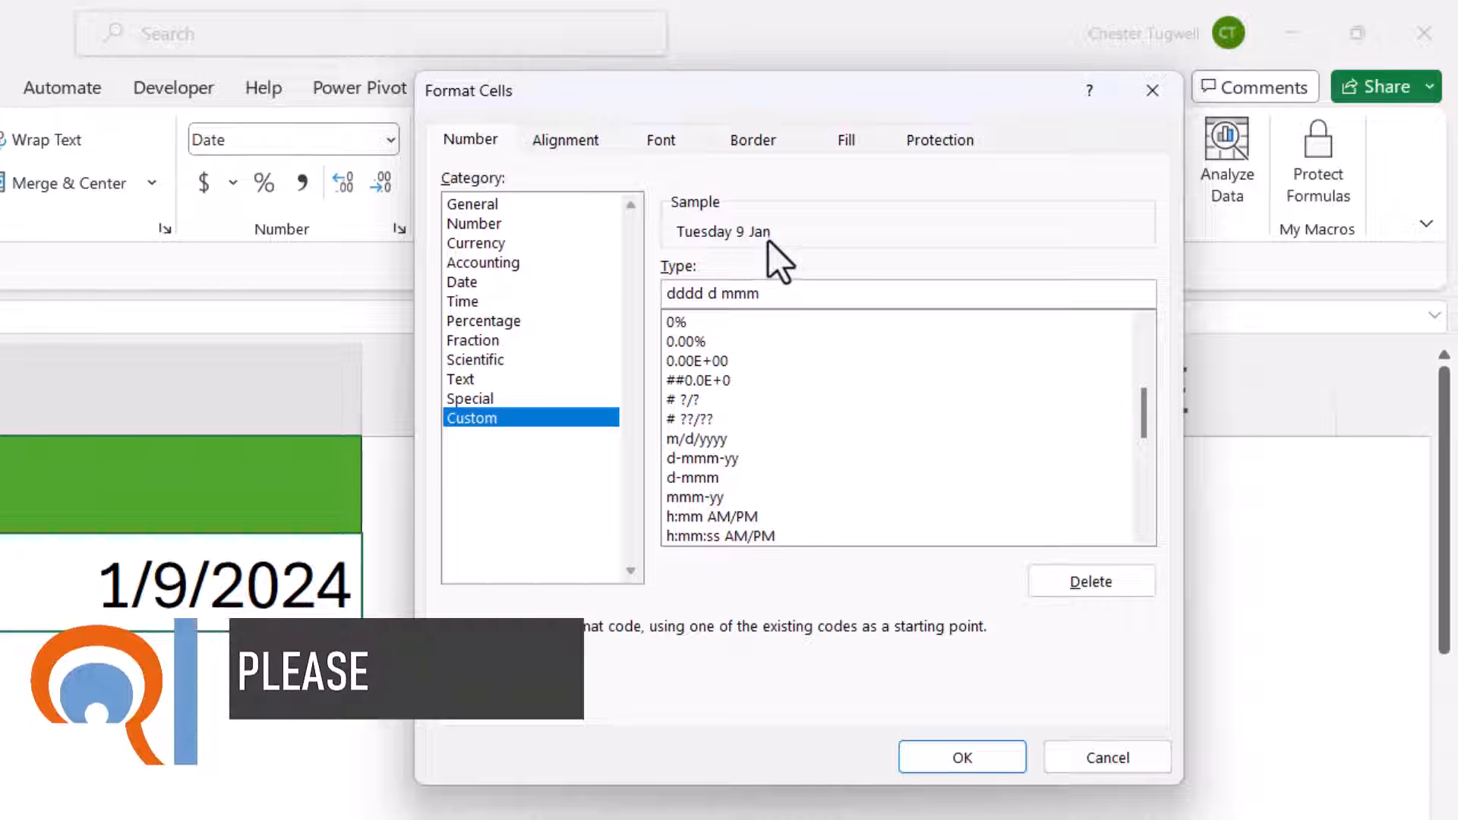
pyautogui.write('m')
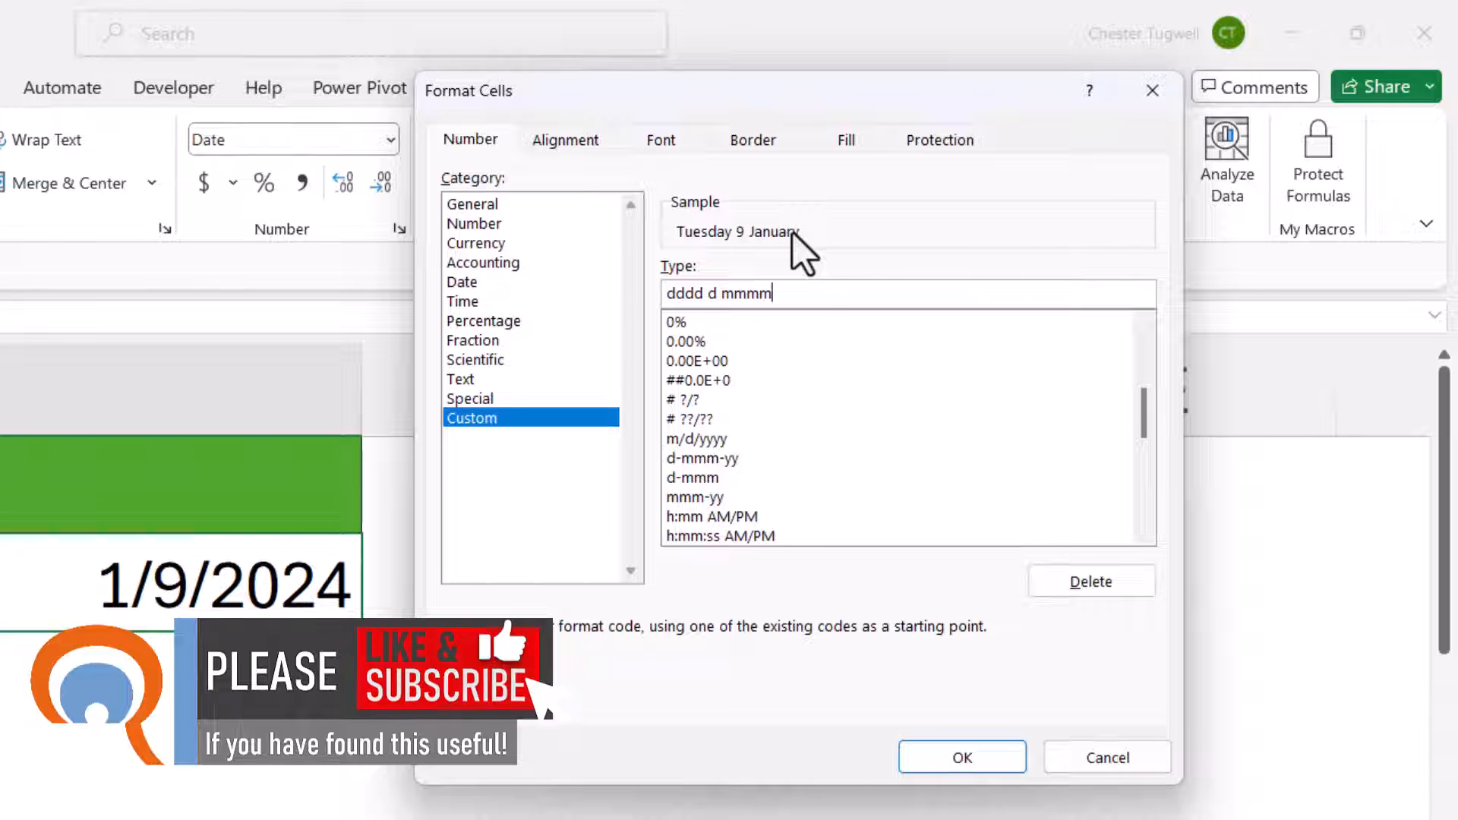
pyautogui.write(' yy')
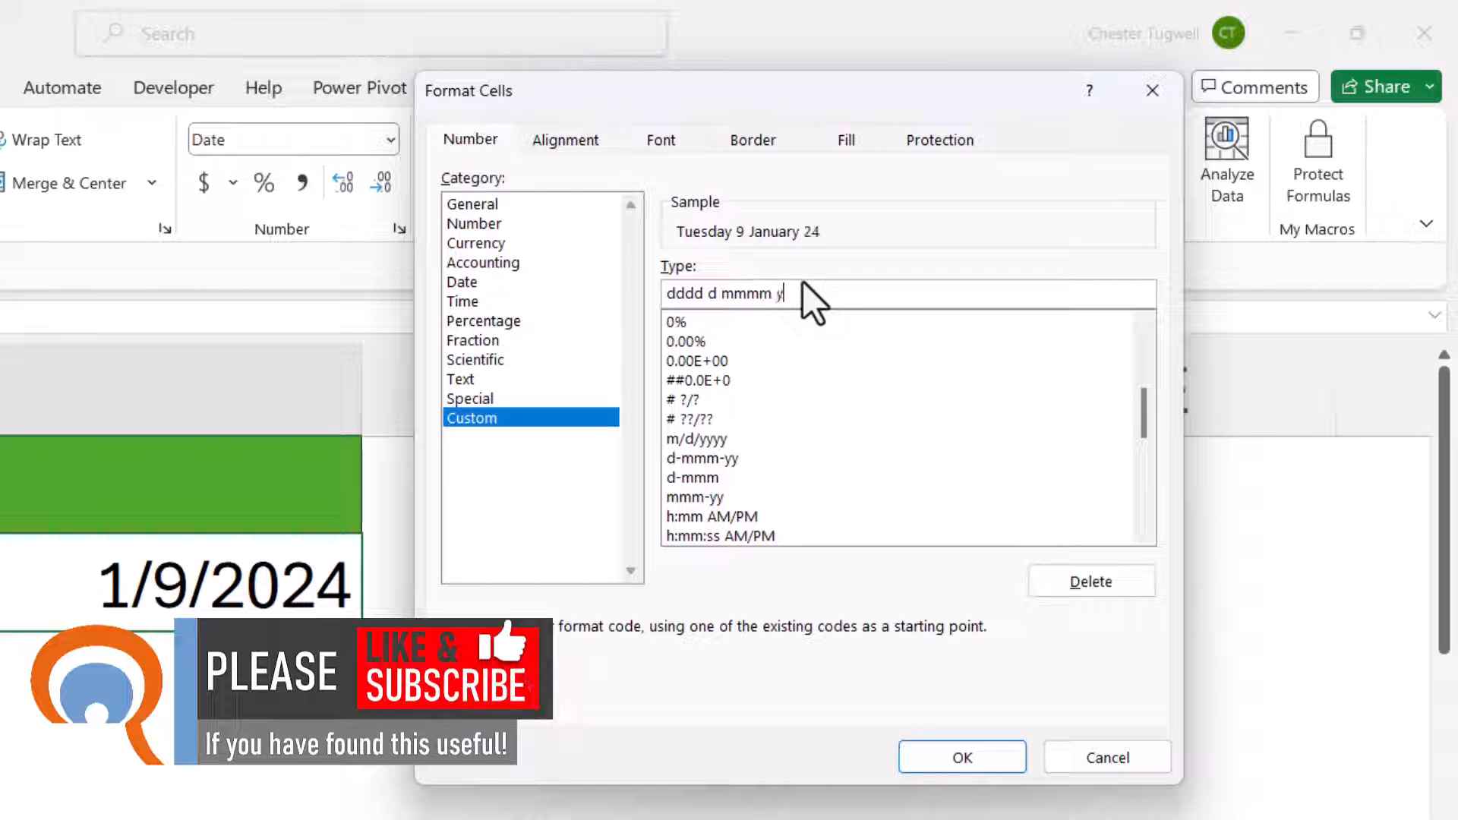
pyautogui.write('y')
pyautogui.click(954, 758)
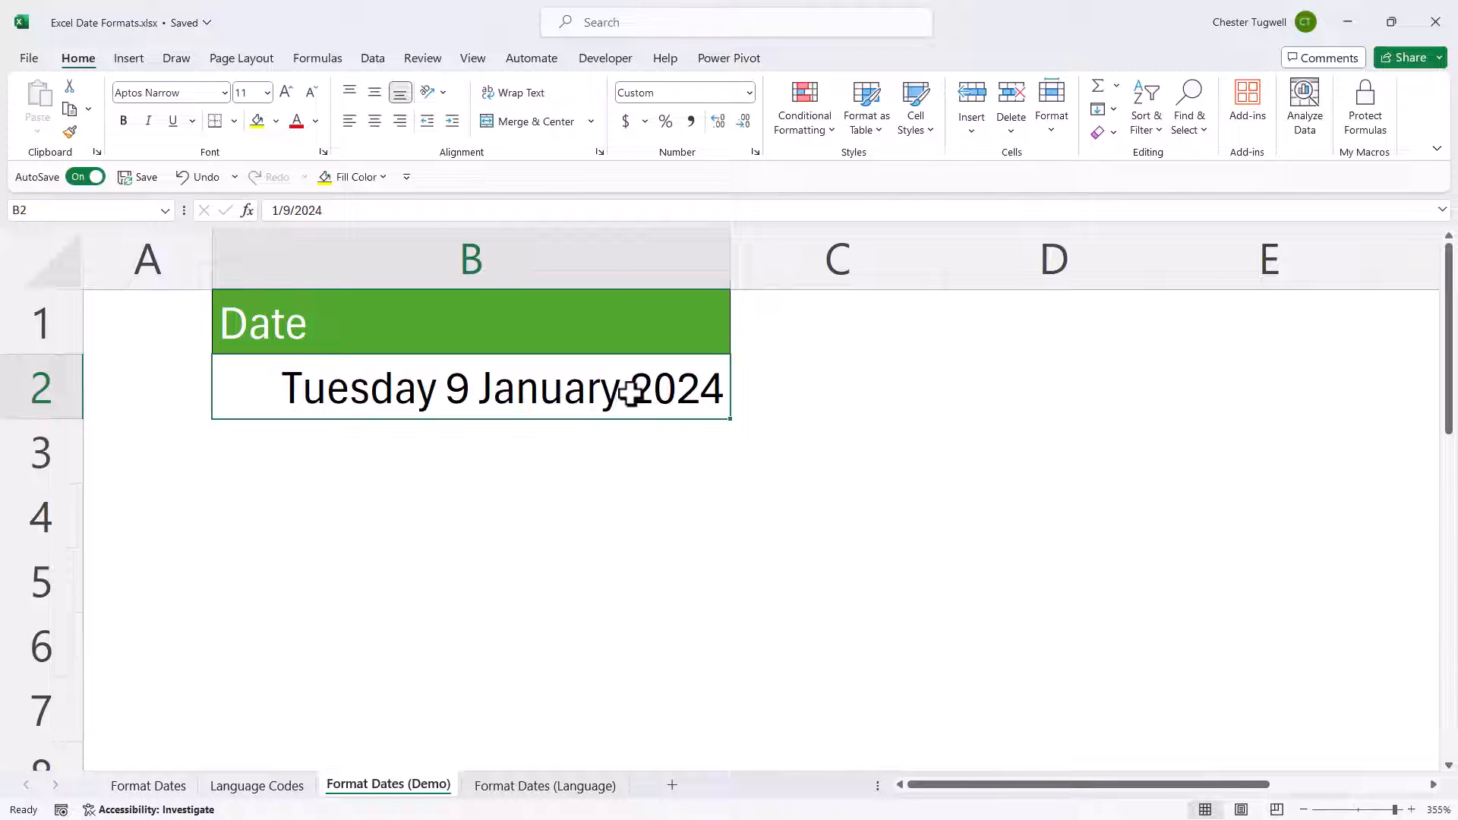
# Replace the custom format of the date in cell B2 with yyy-mm-dd
pyautogui.hotkey('ctrl', '1')
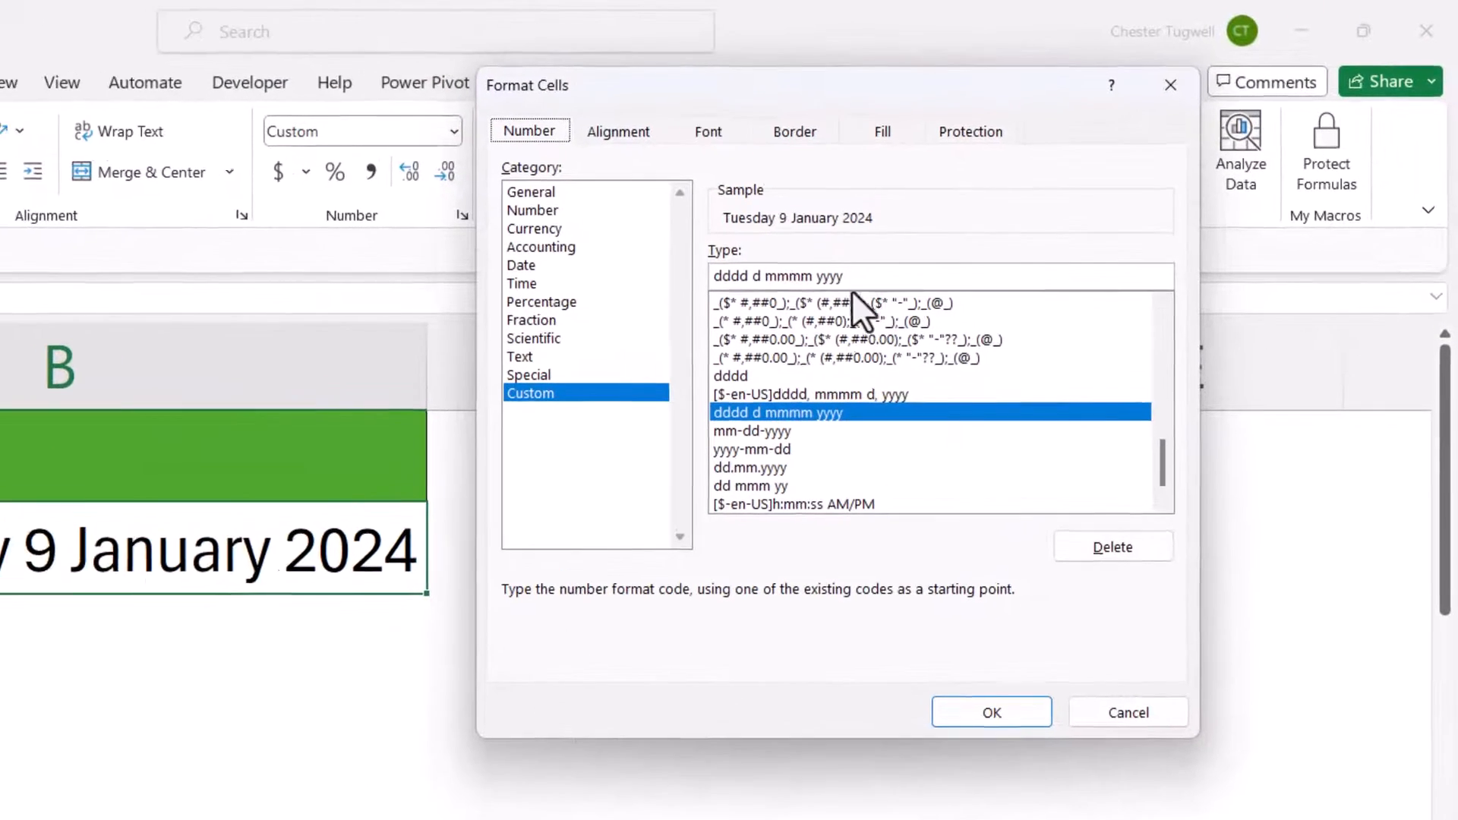
pyautogui.moveTo(846, 278); pyautogui.dragTo(718, 278)
pyautogui.press('BackSpace')
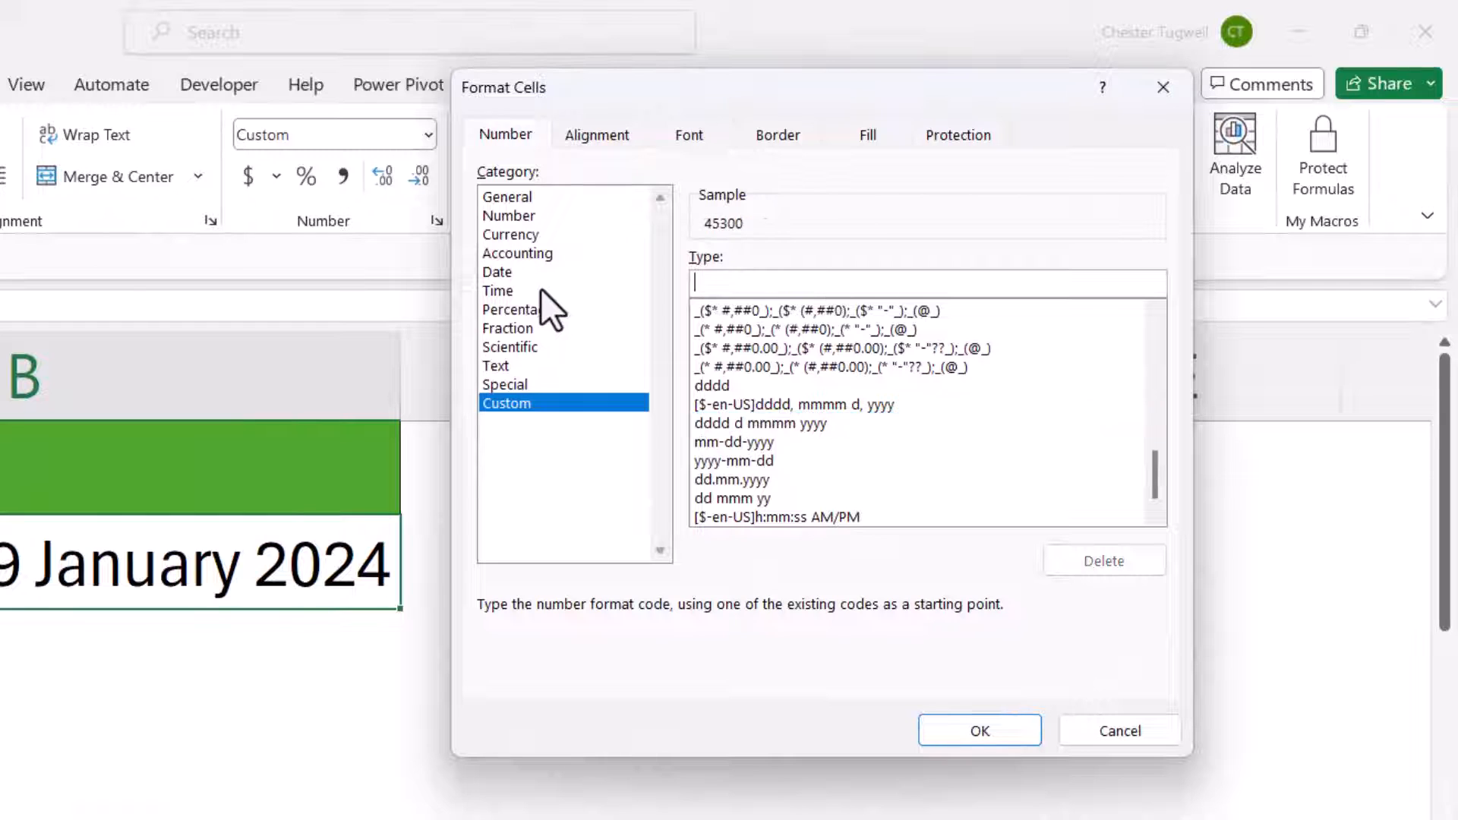
pyautogui.write('y')
pyautogui.press('BackSpace')
pyautogui.write('yyy')
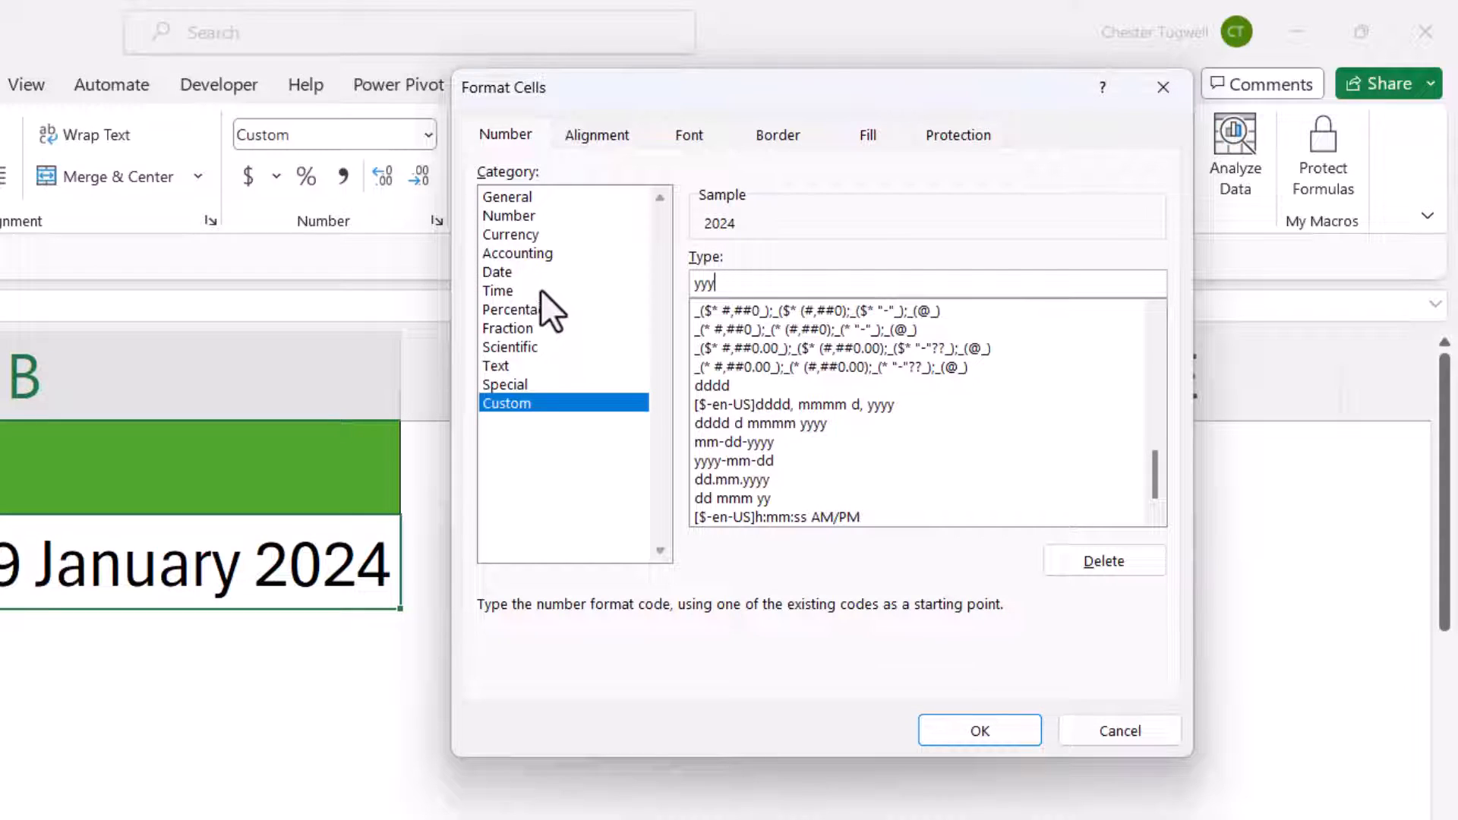
pyautogui.write('-mm-dd')
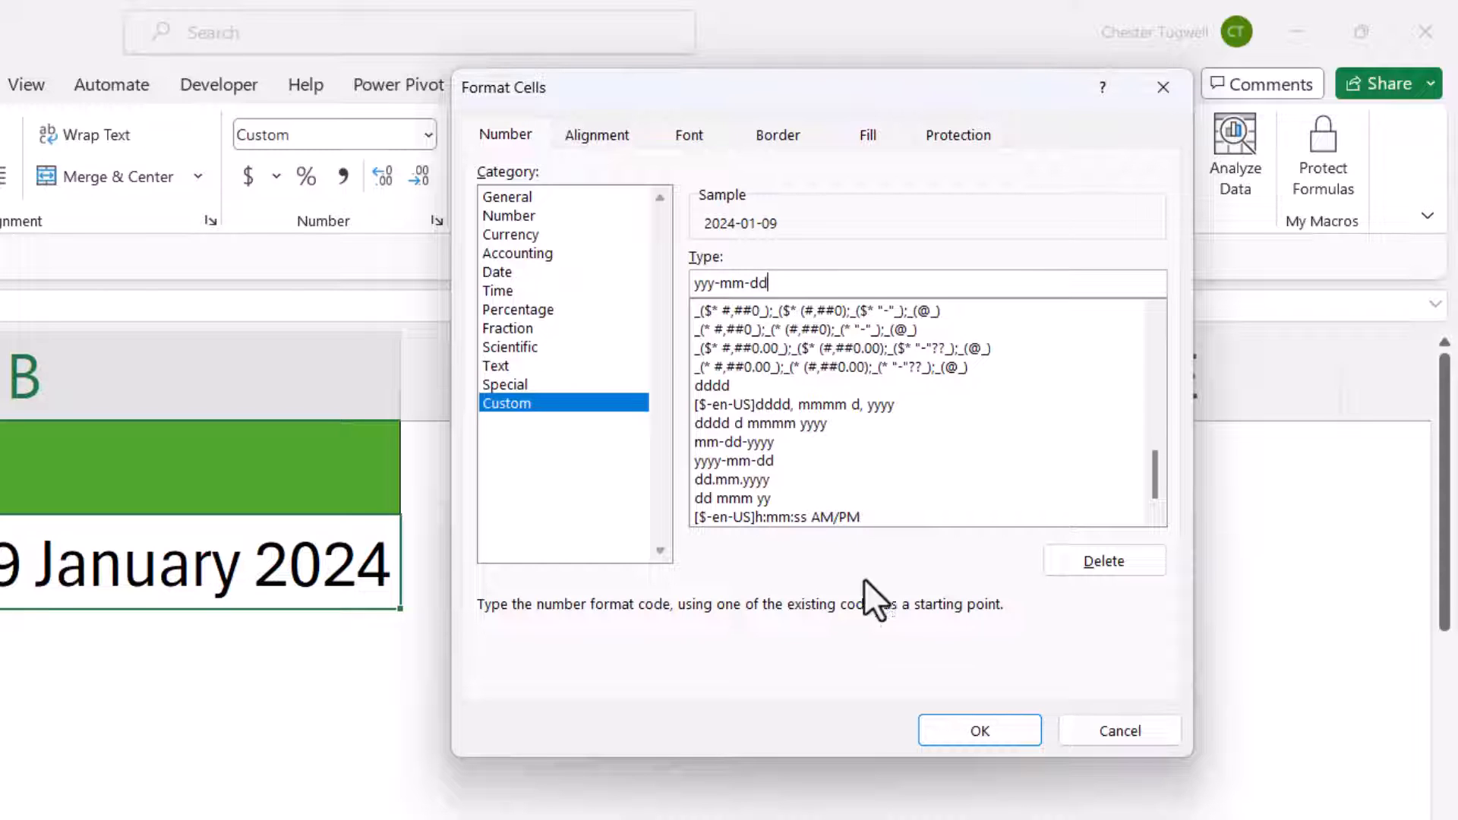
pyautogui.click(960, 731)
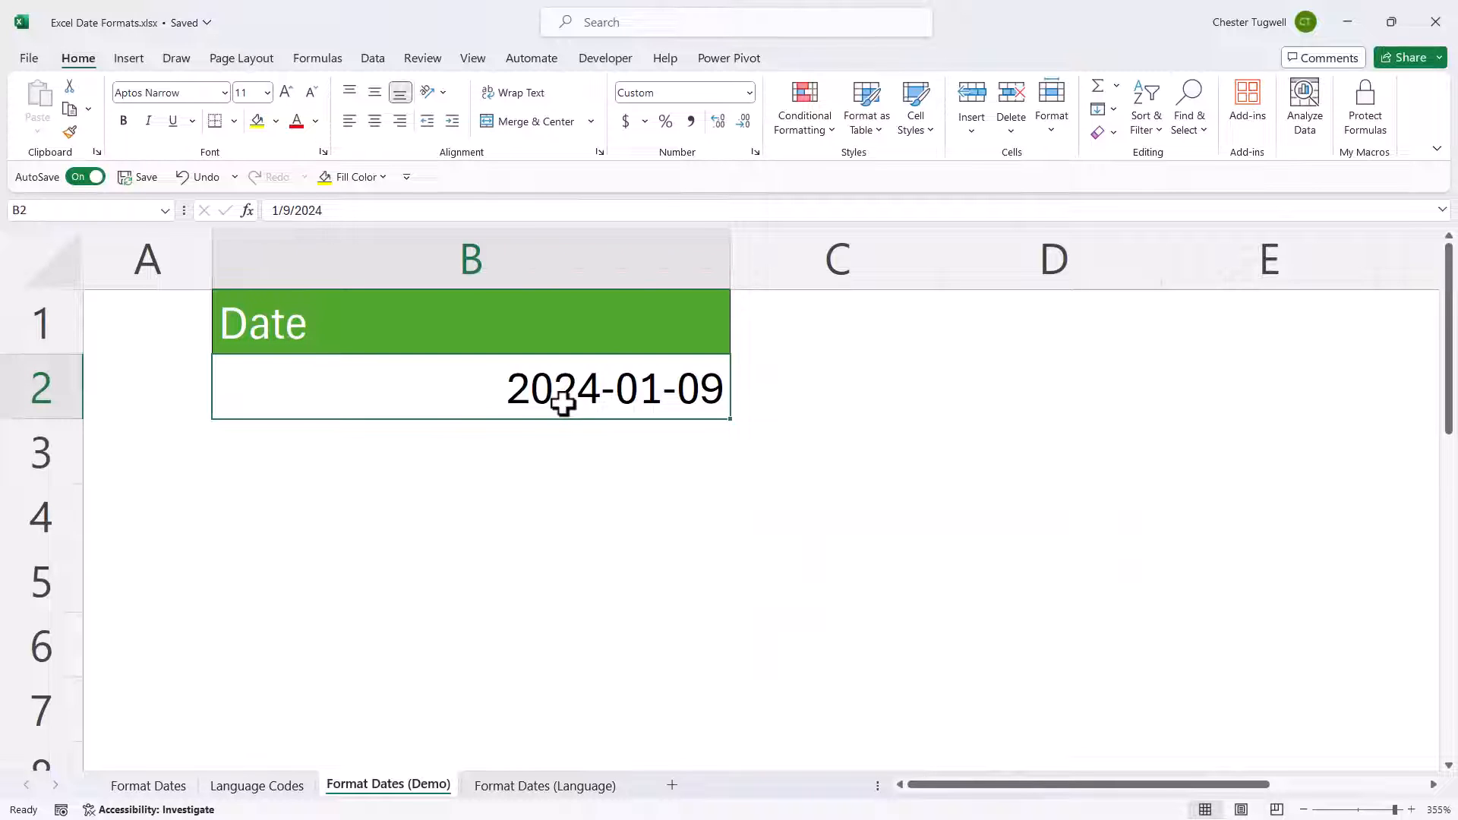
# Set cell B2 to the Date category's region-dependent short format *3/14/2012 for English (United States)
pyautogui.hotkey('ctrl', '1')
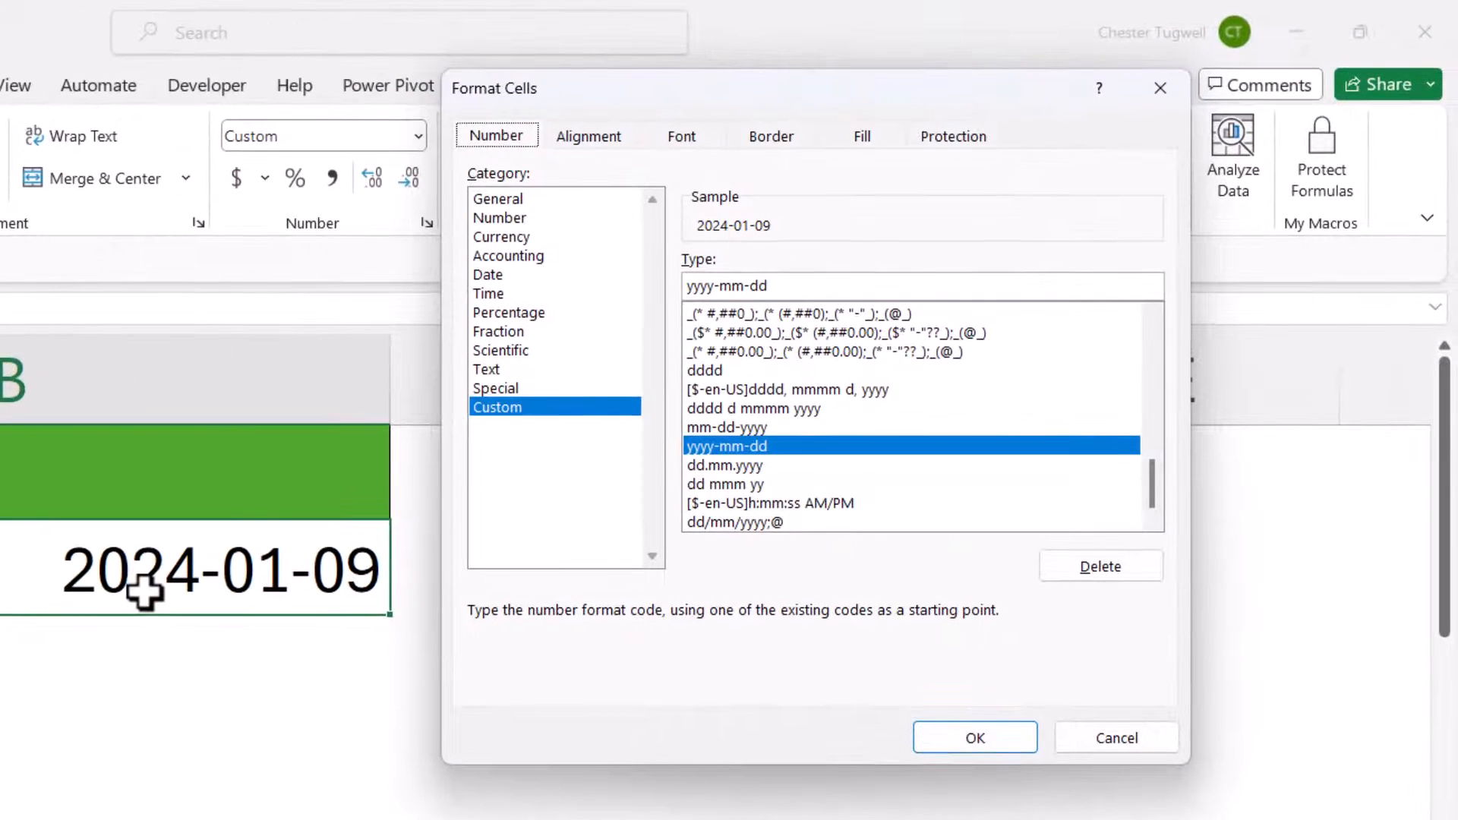
pyautogui.click(494, 276)
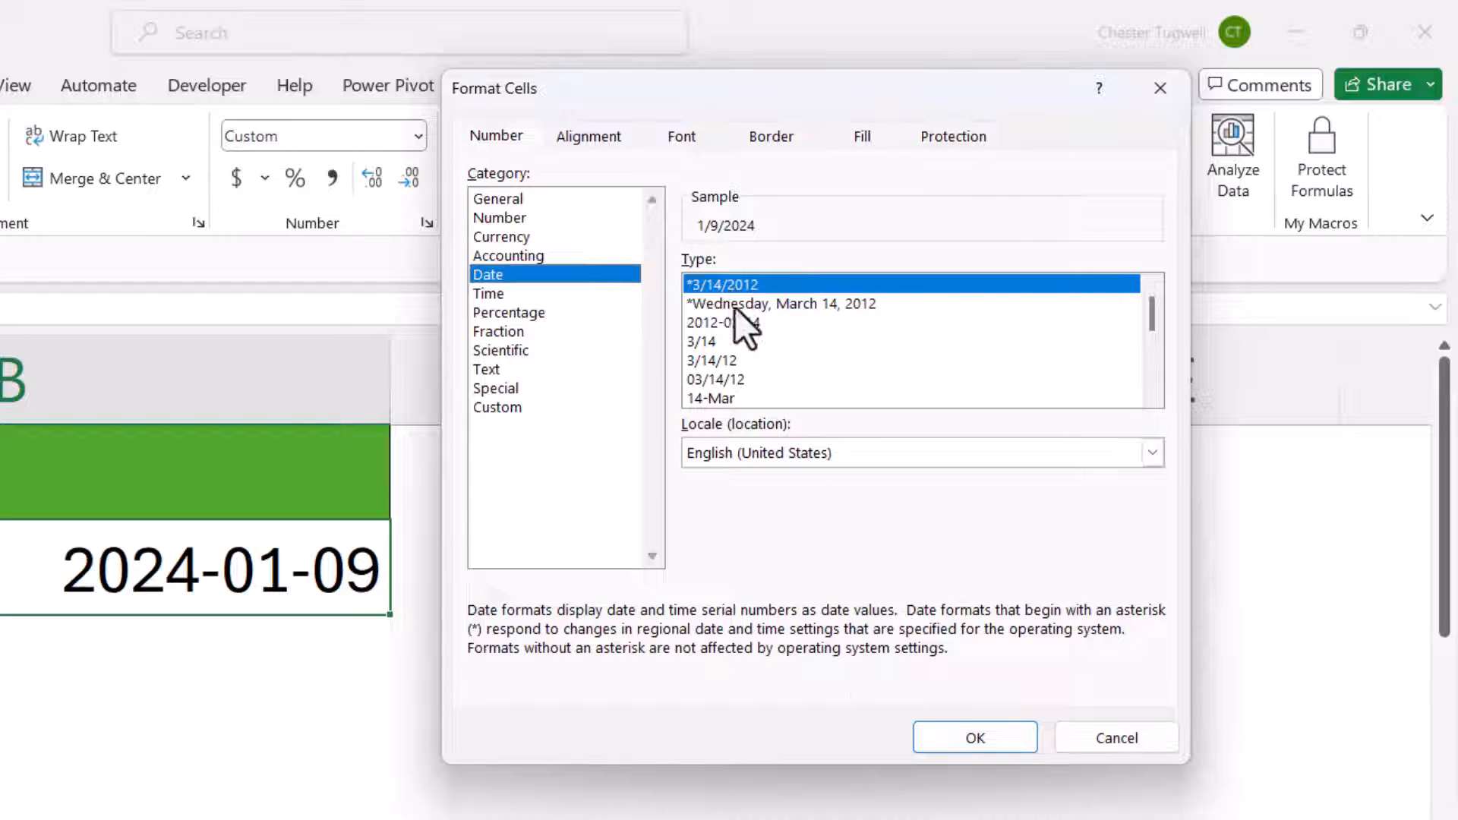
pyautogui.click(946, 735)
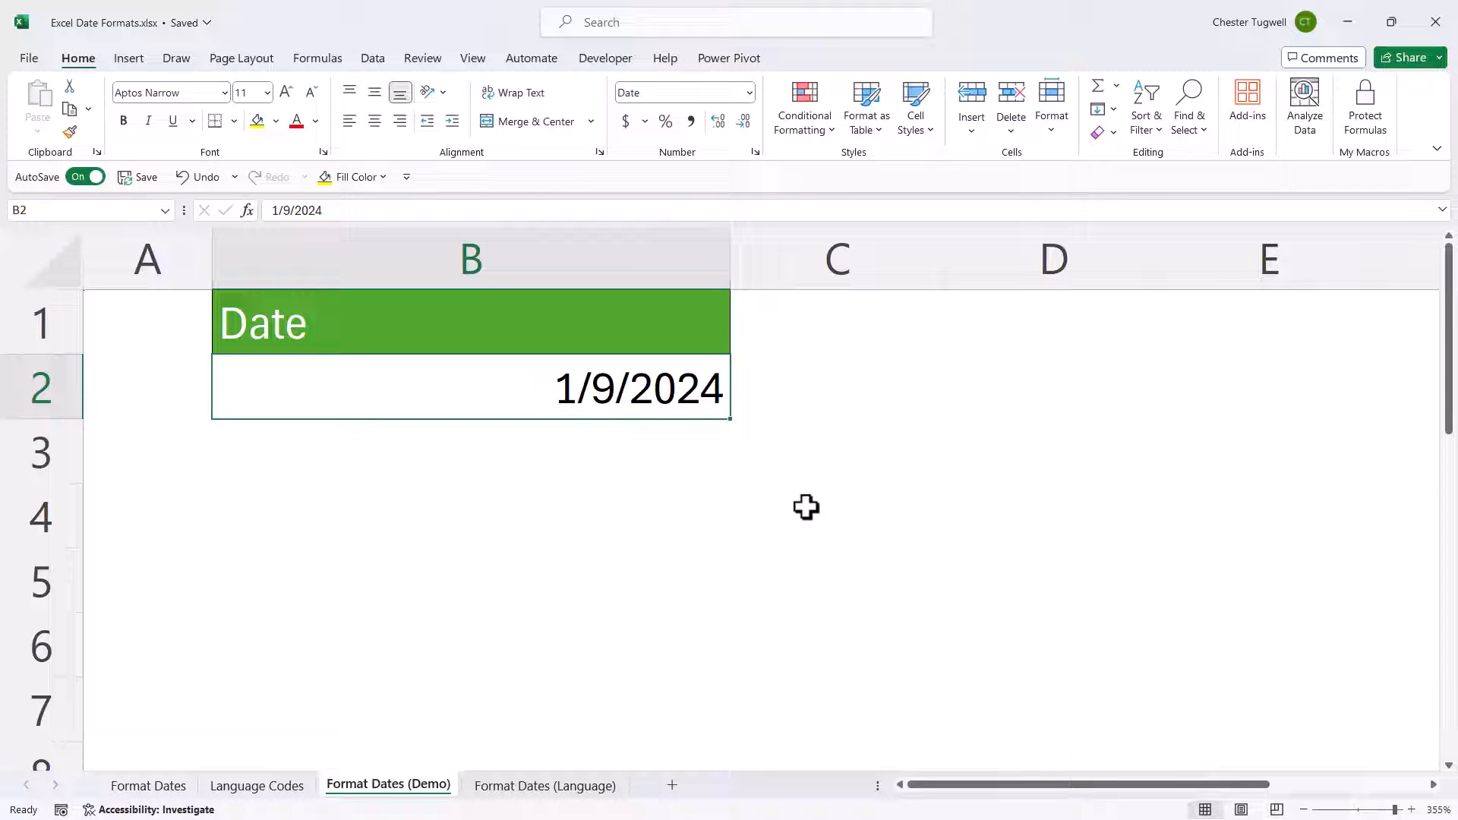
# Search Windows for the Control Panel, open it and show its settings by category
pyautogui.press('super+s')
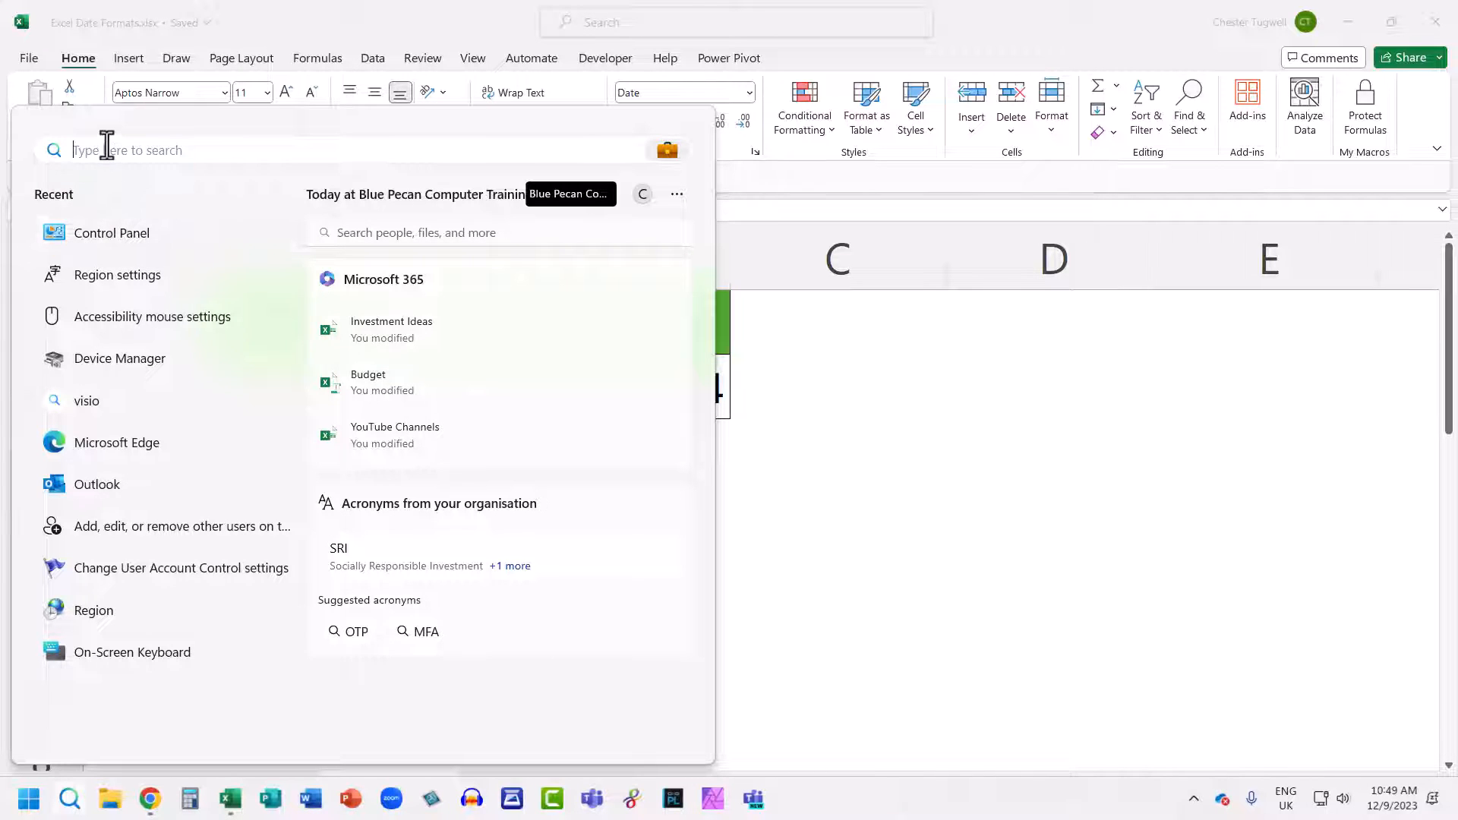
pyautogui.write('contr')
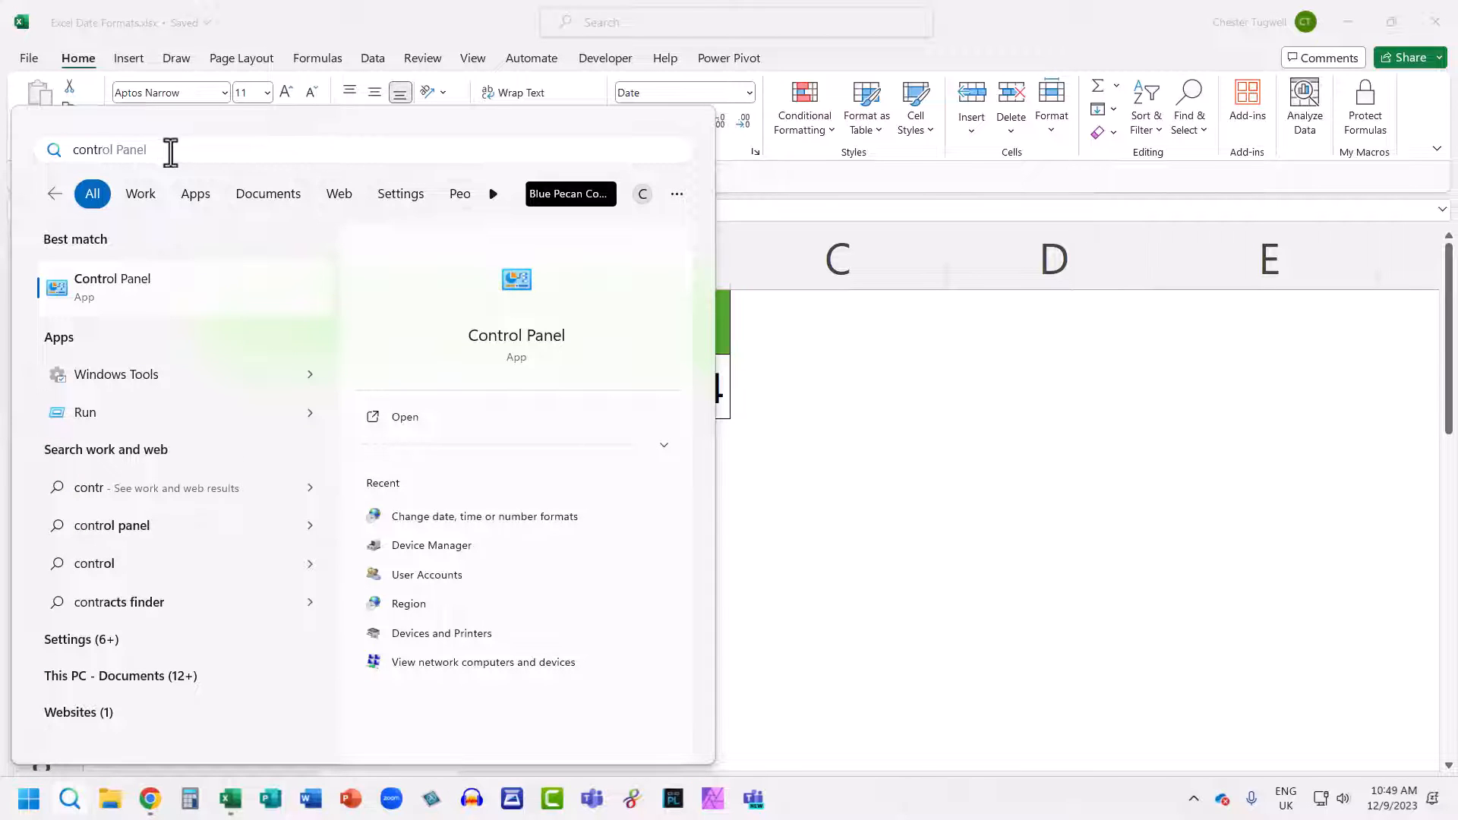
pyautogui.click(128, 290)
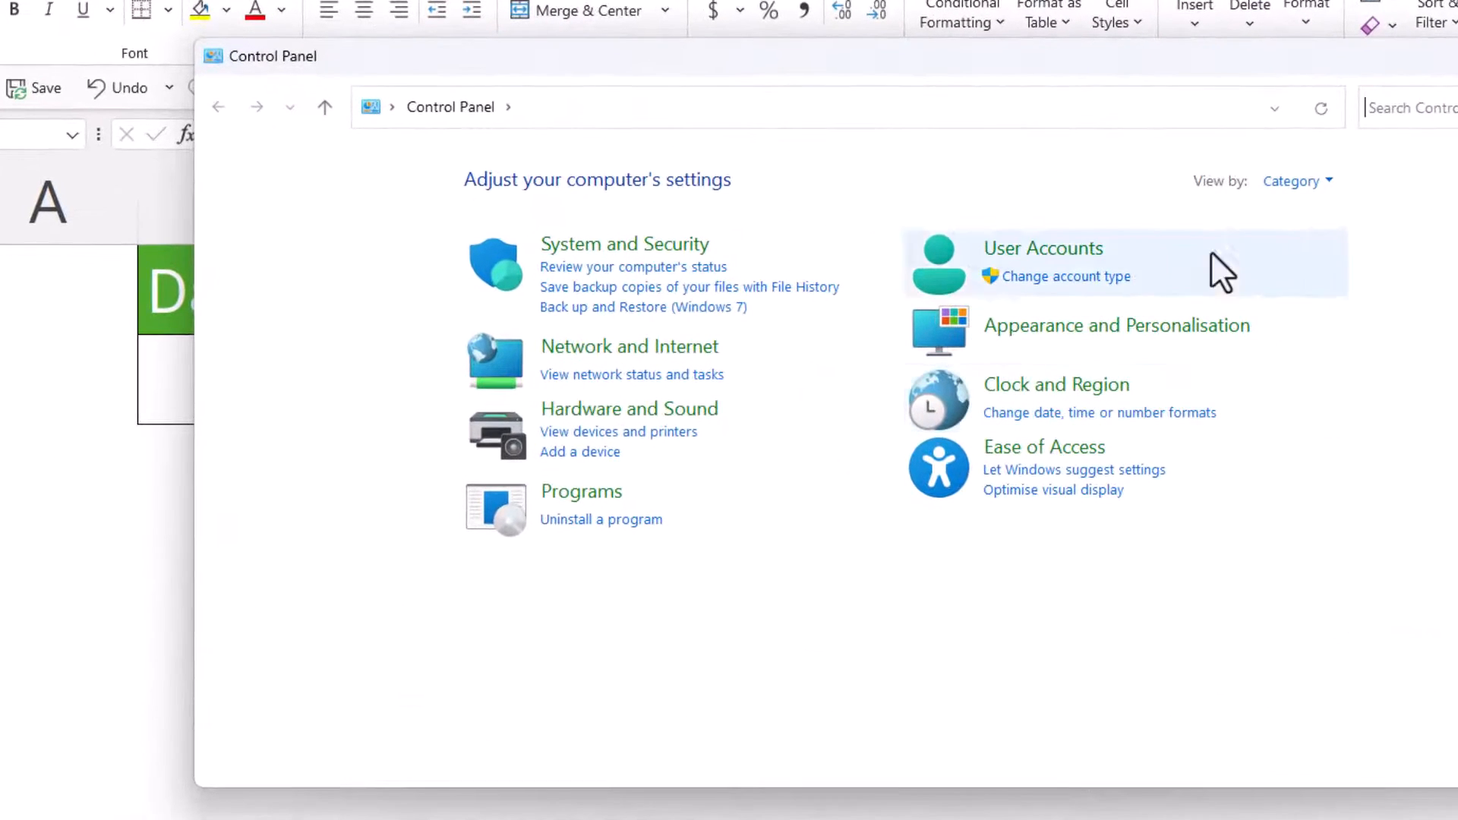
pyautogui.click(1323, 183)
pyautogui.click(1323, 212)
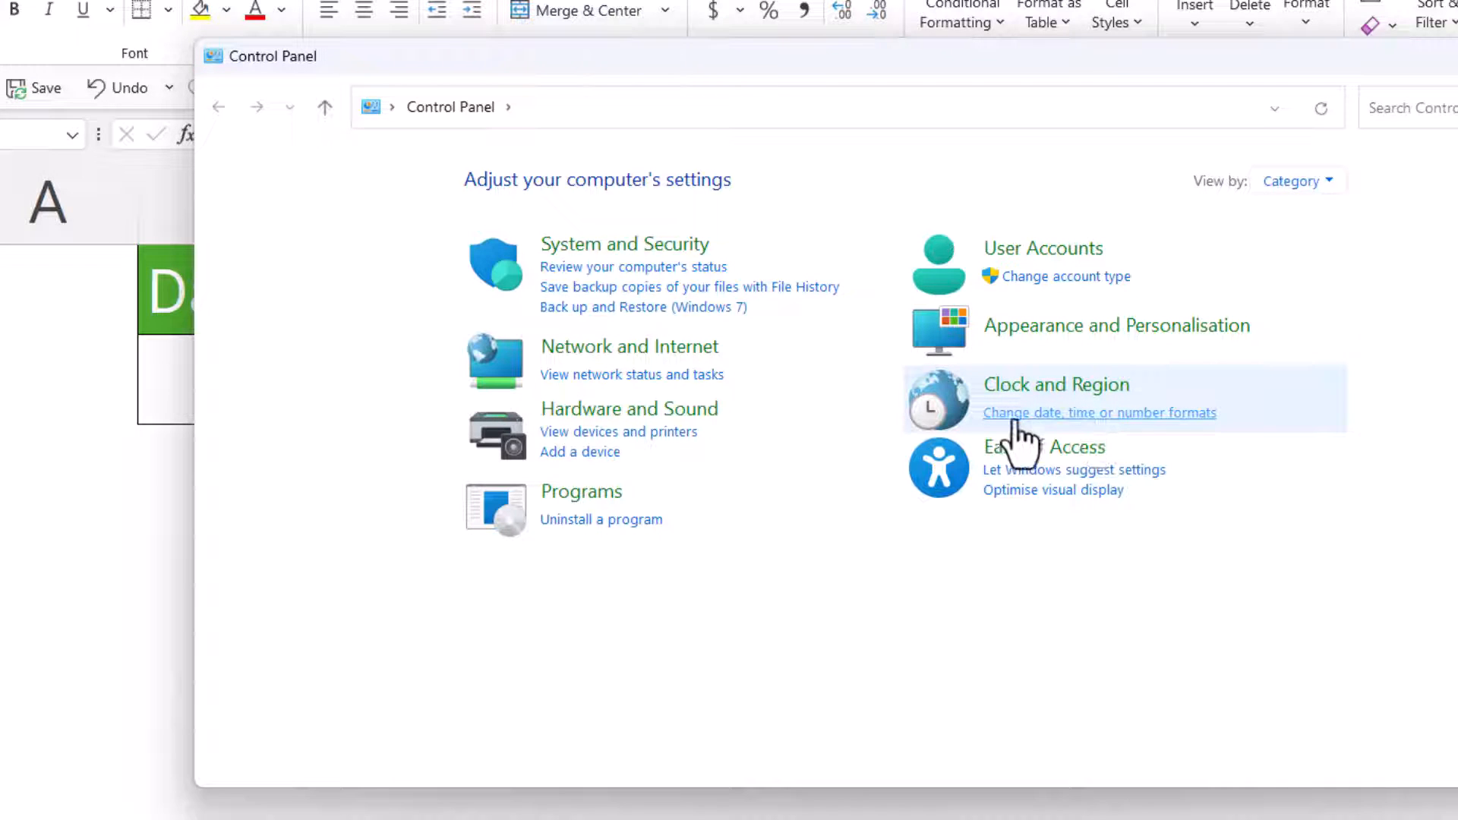
# Change the Windows regional format to English (United Kingdom), and close the Control Panel to return to the workbook
pyautogui.click(1136, 416)
pyautogui.click(562, 163)
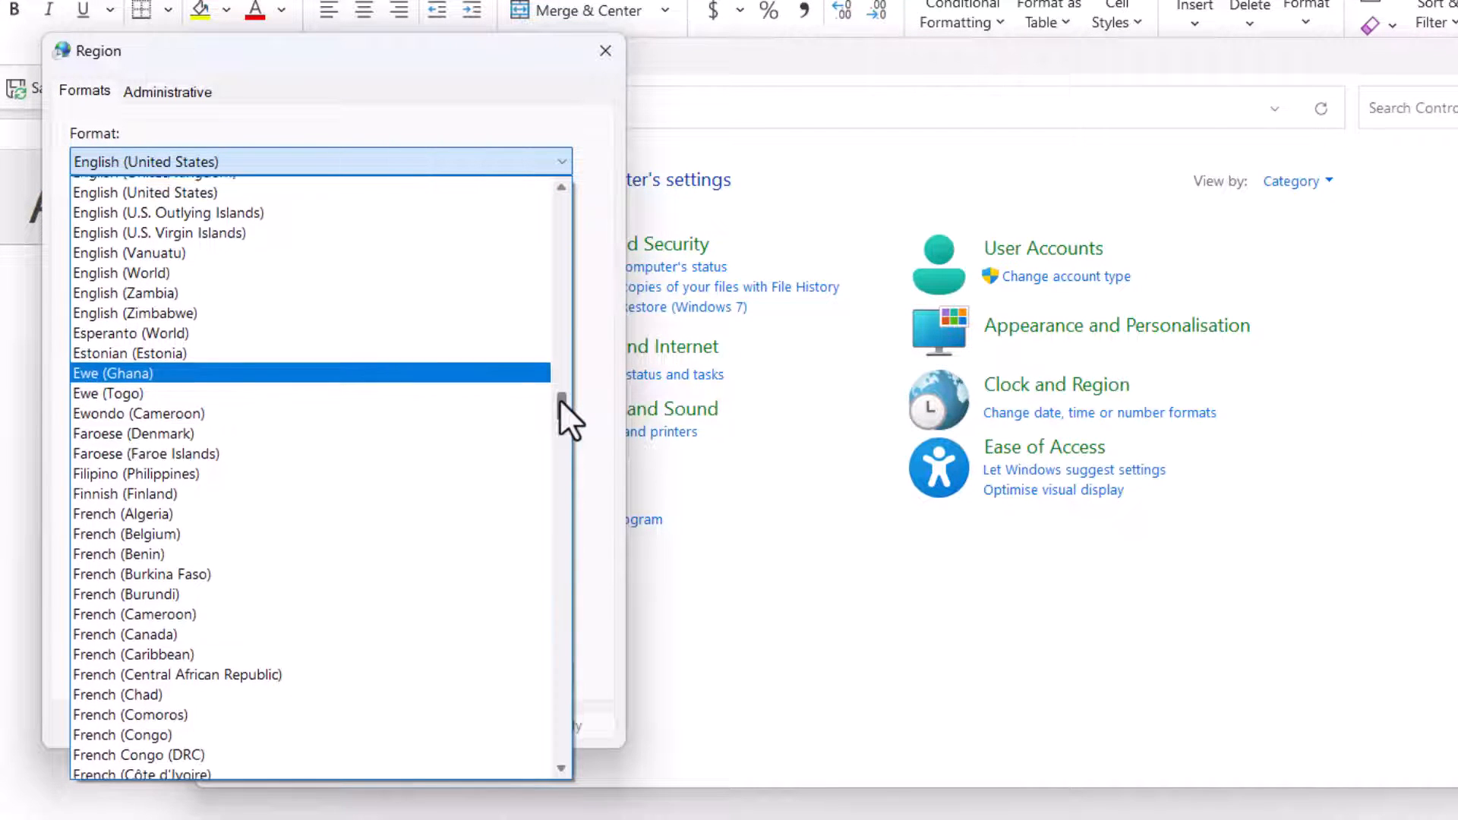
pyautogui.scroll(1, 559, 399)
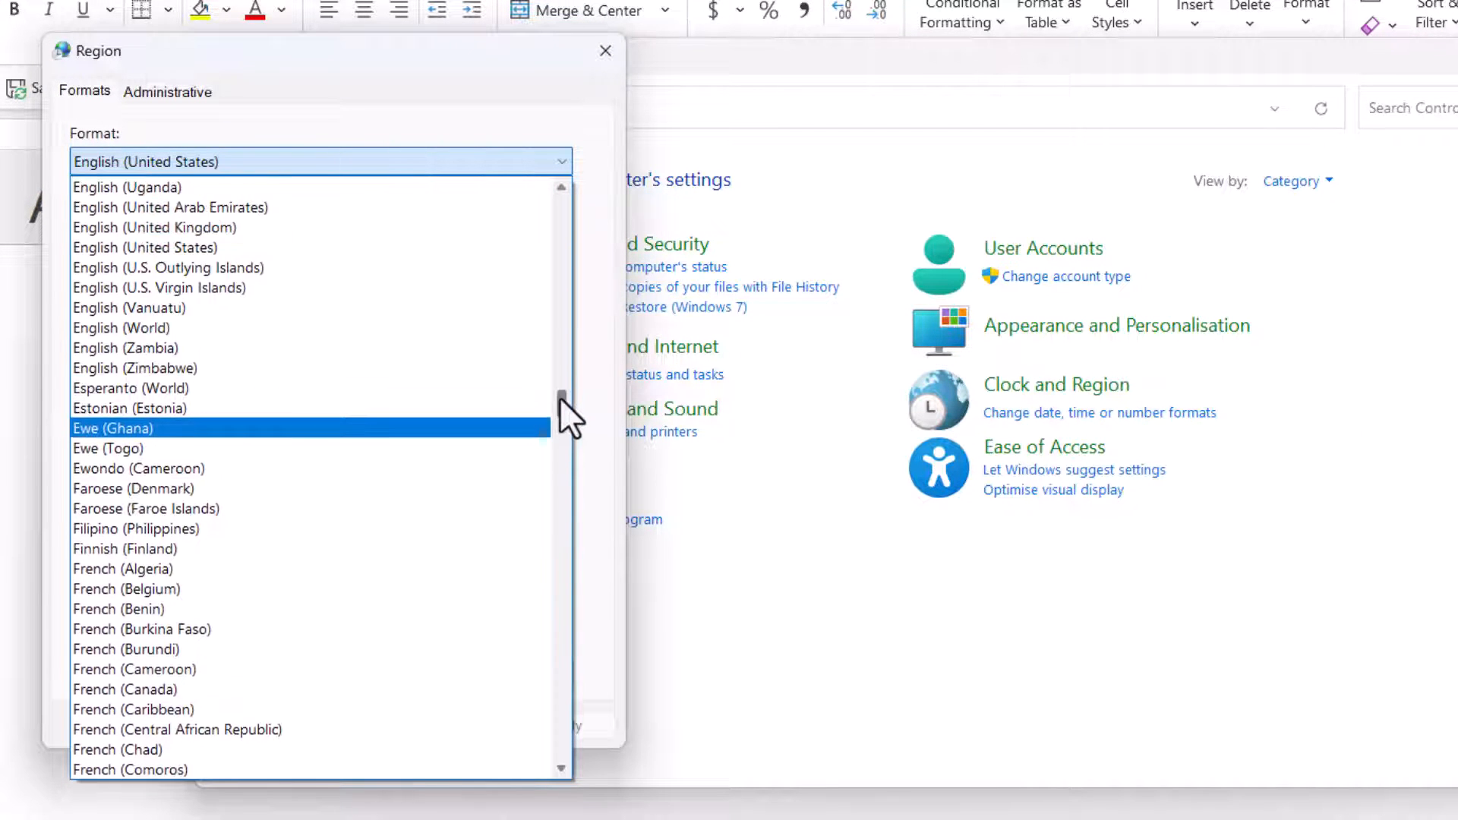
pyautogui.click(225, 227)
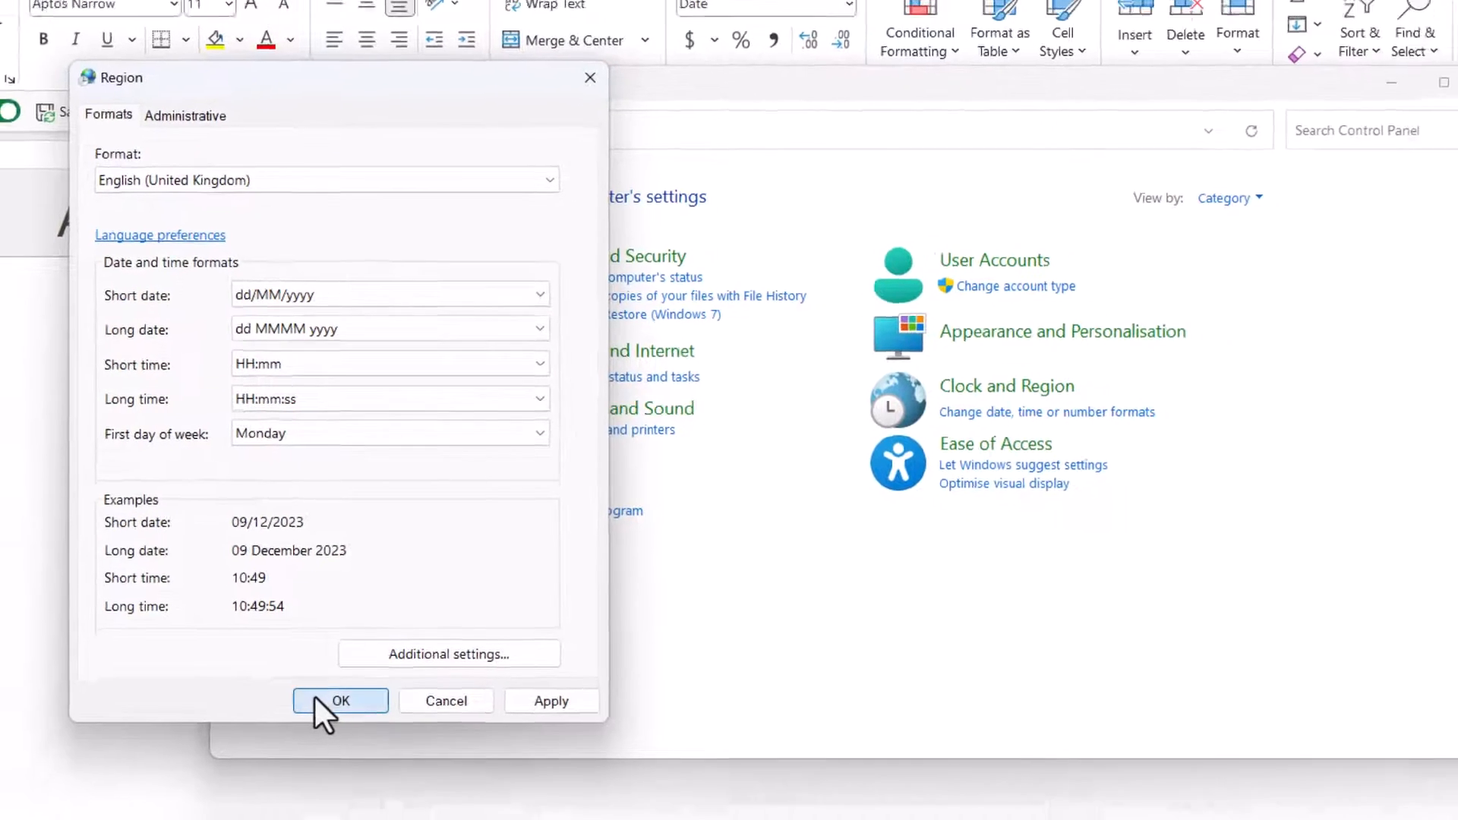
pyautogui.click(338, 723)
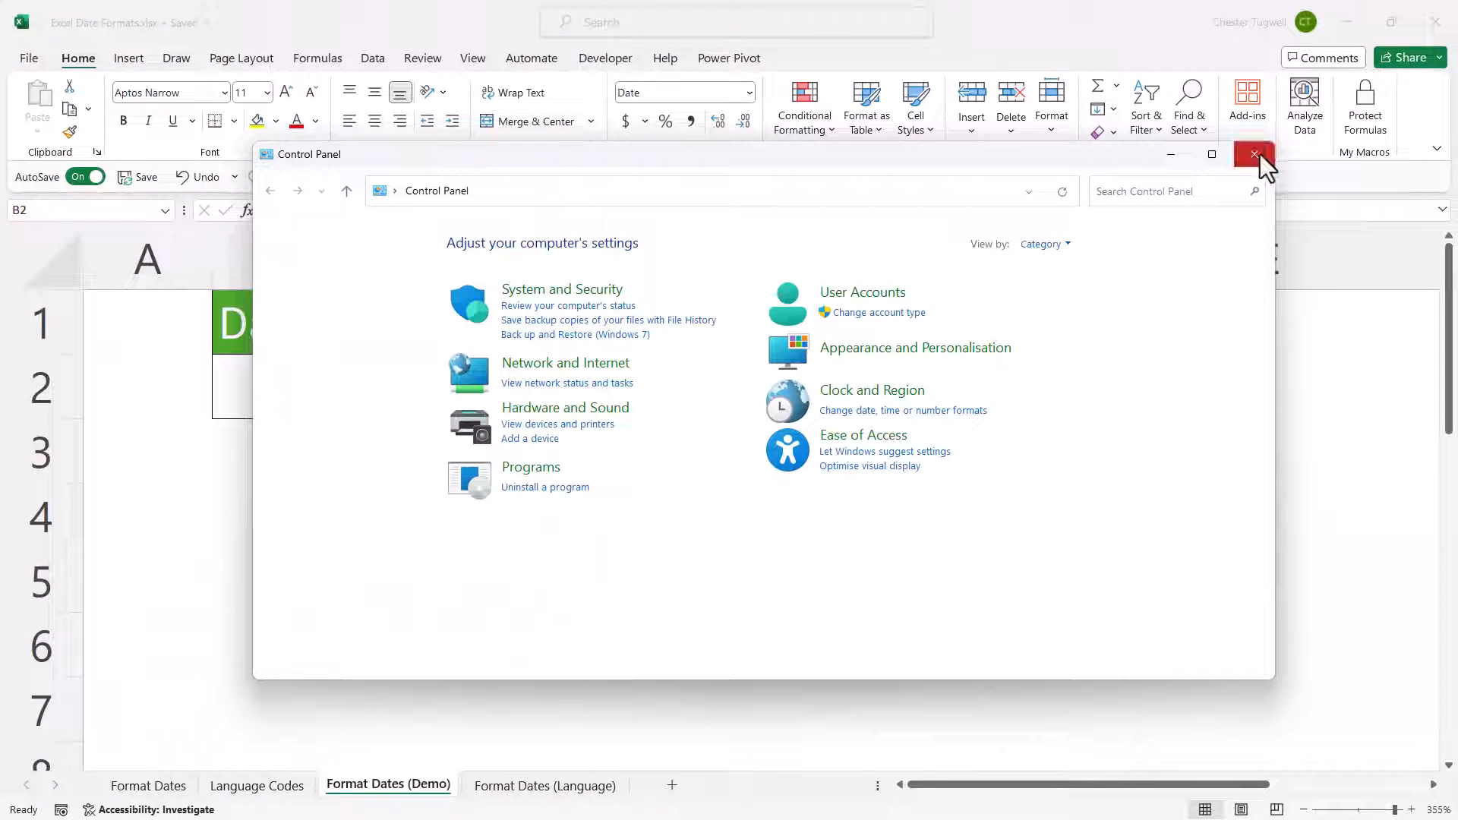
pyautogui.click(1260, 153)
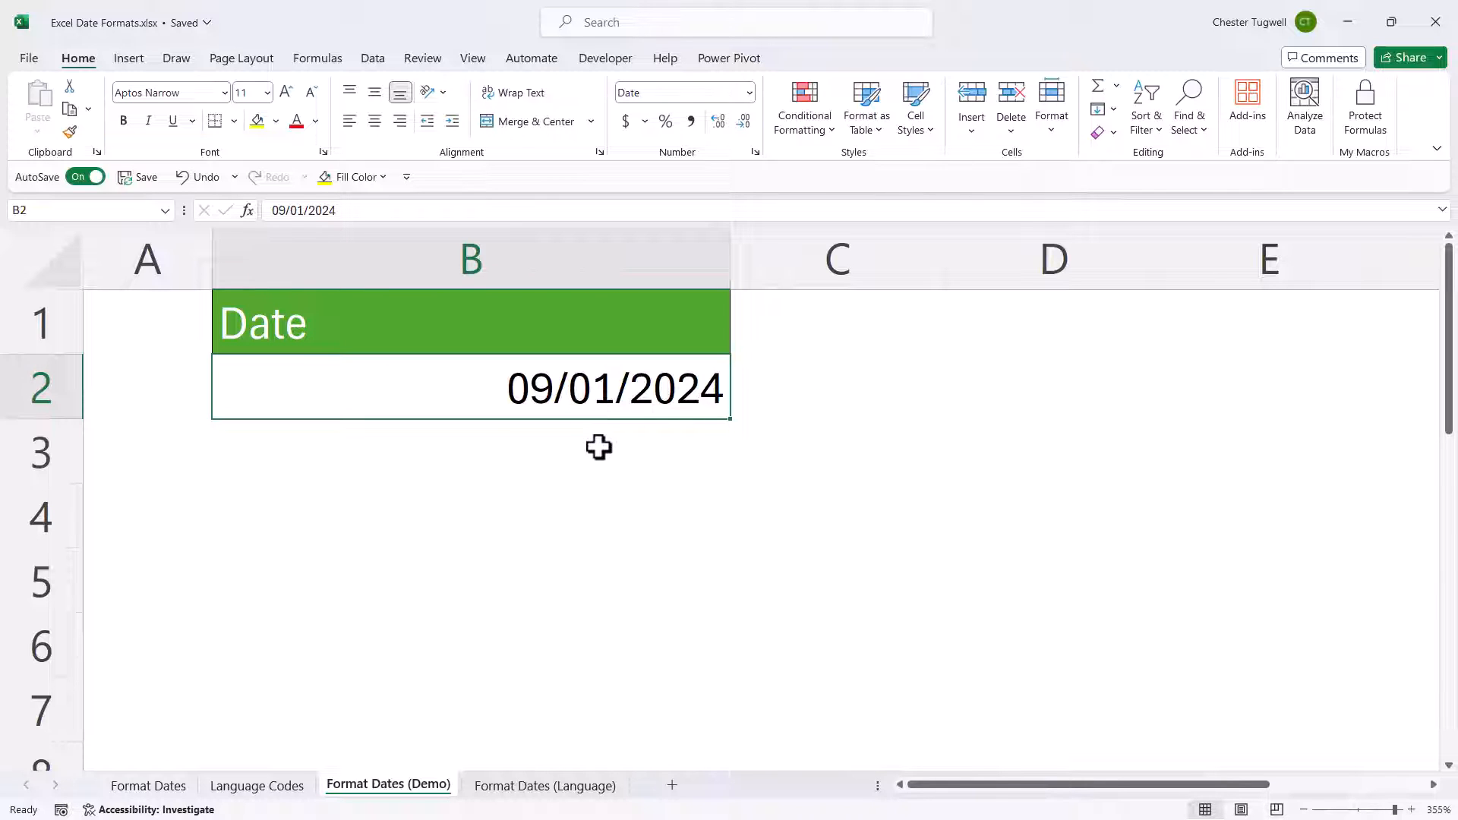
# Format the date in cell B2 with the English (United States) locale and the 03/14/12 date type
pyautogui.hotkey('ctrl', '1')
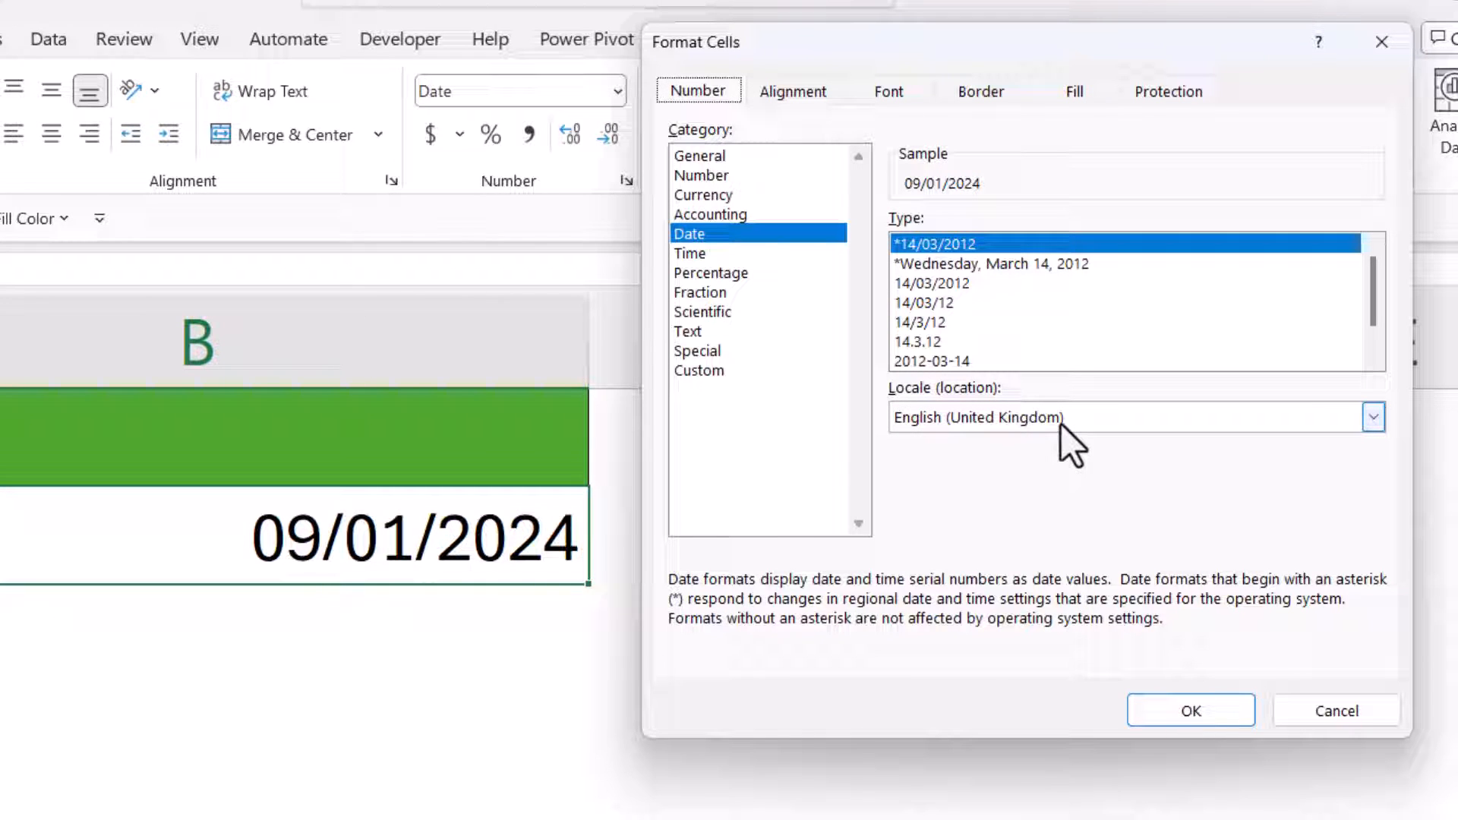
pyautogui.click(1373, 417)
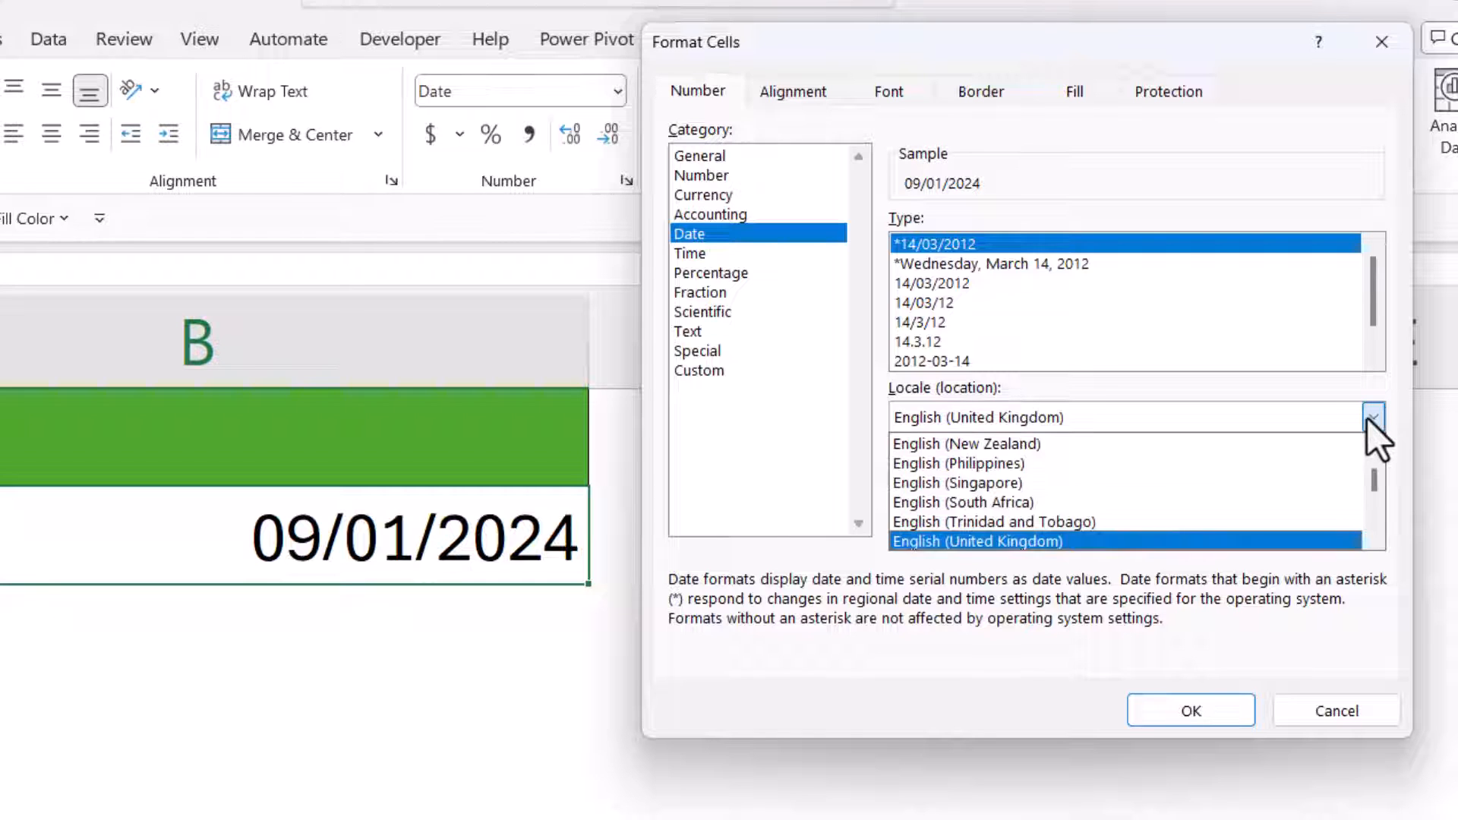
pyautogui.click(1374, 538)
pyautogui.click(1061, 541)
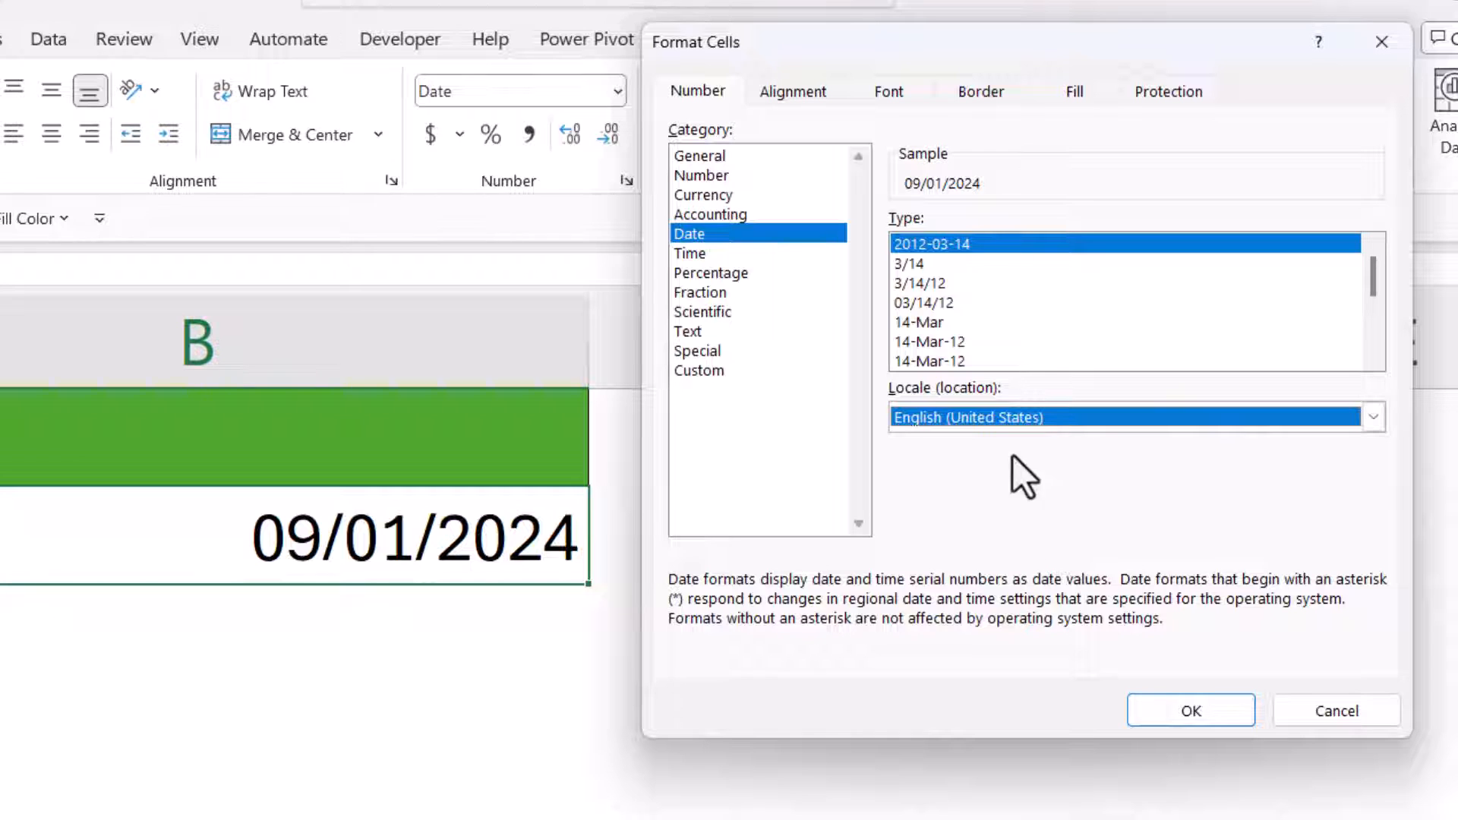
pyautogui.click(933, 303)
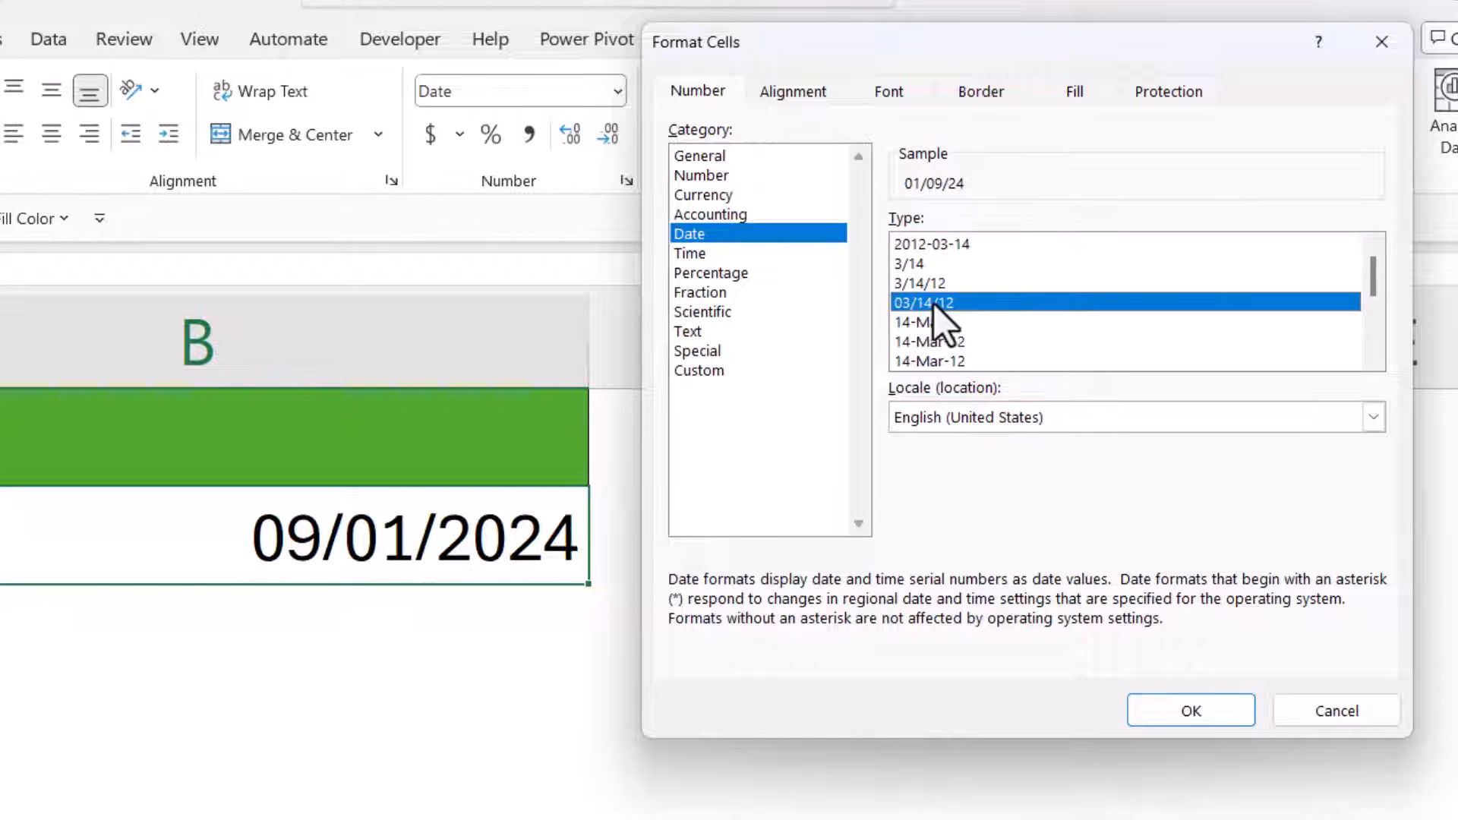
pyautogui.click(1187, 720)
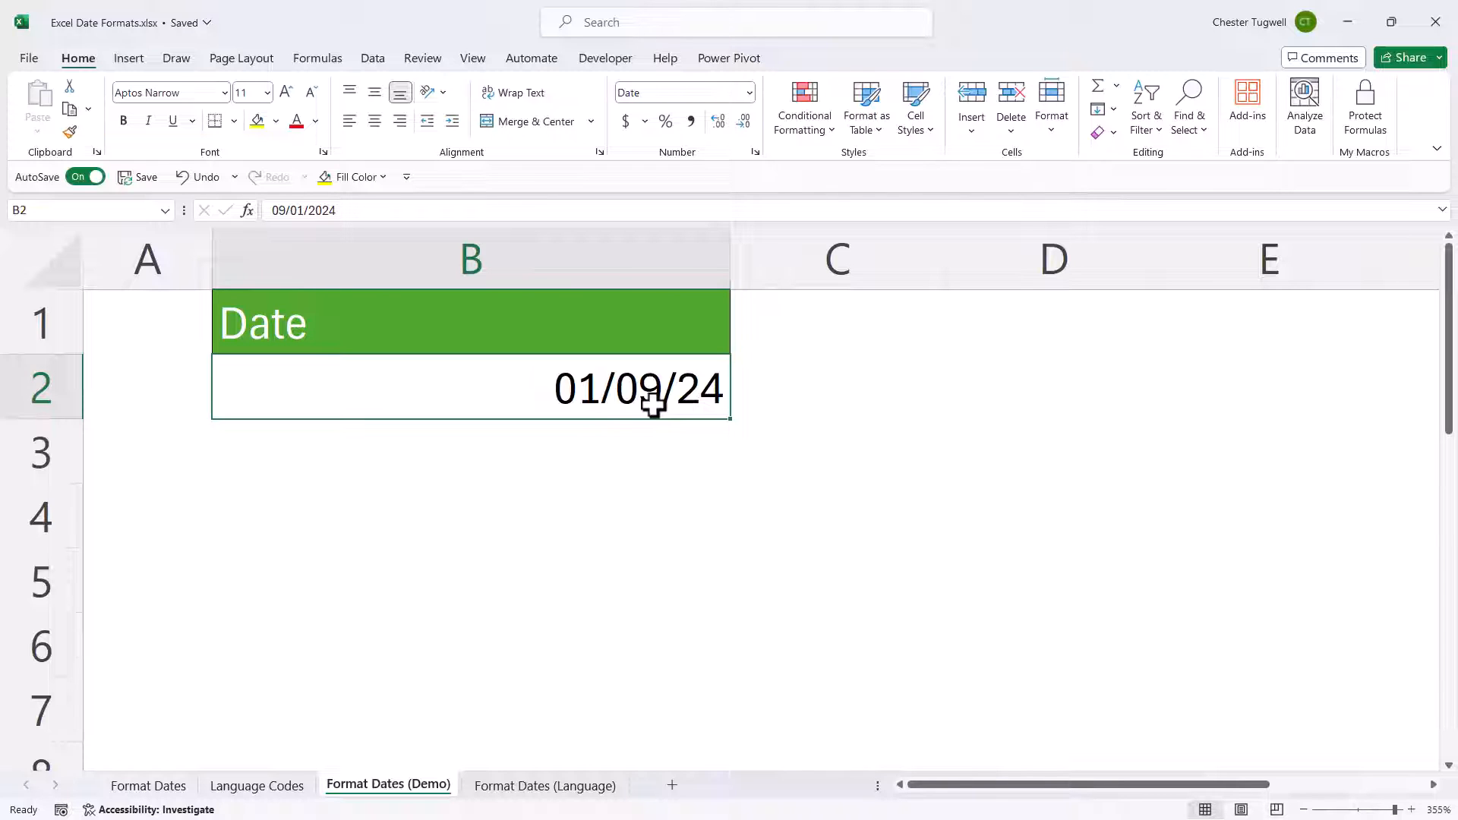
# View the codes on the Language Codes sheet and return to the Format Dates (Language) sheet
pyautogui.click(546, 789)
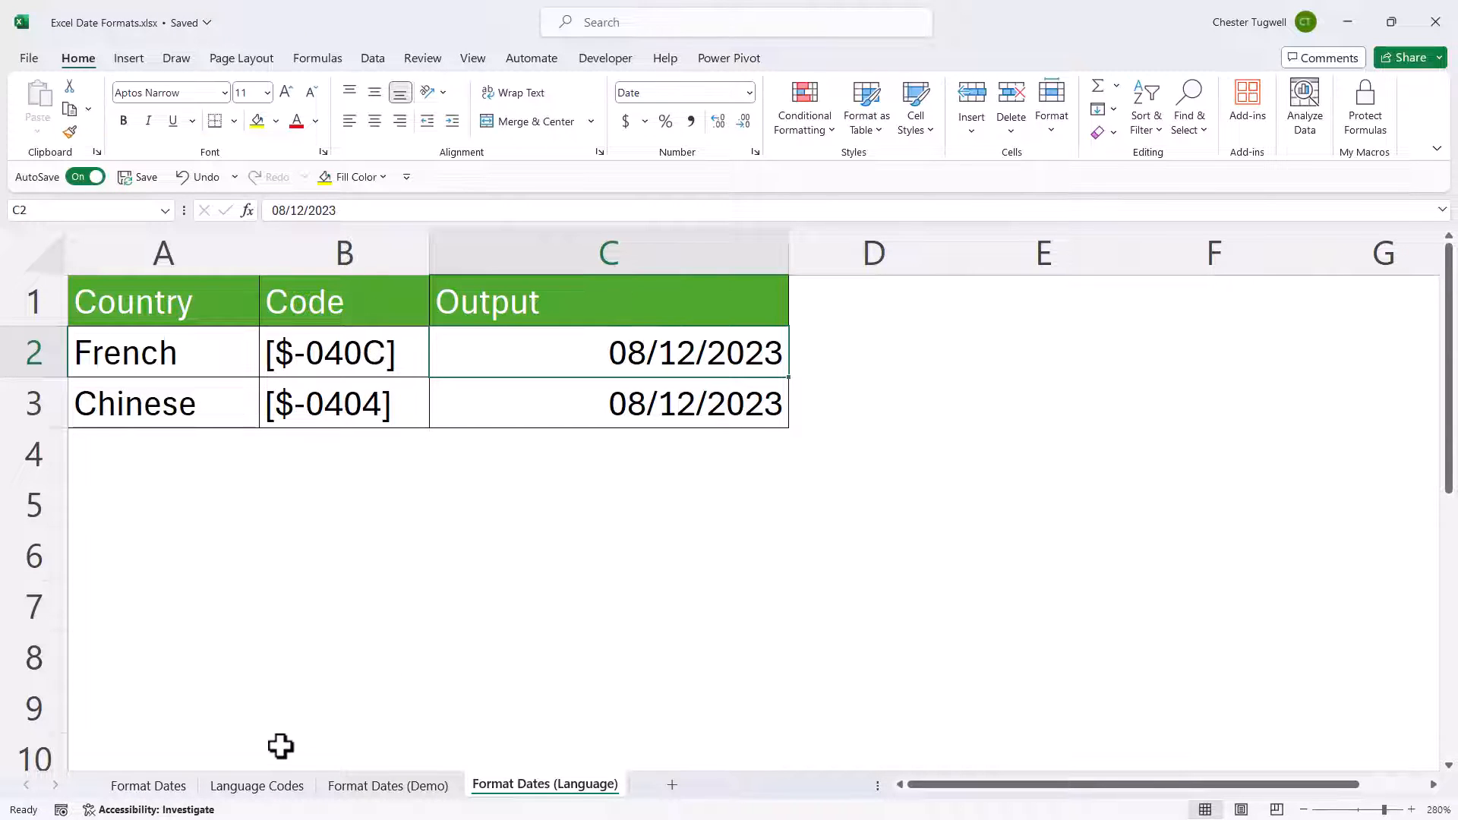
pyautogui.click(265, 789)
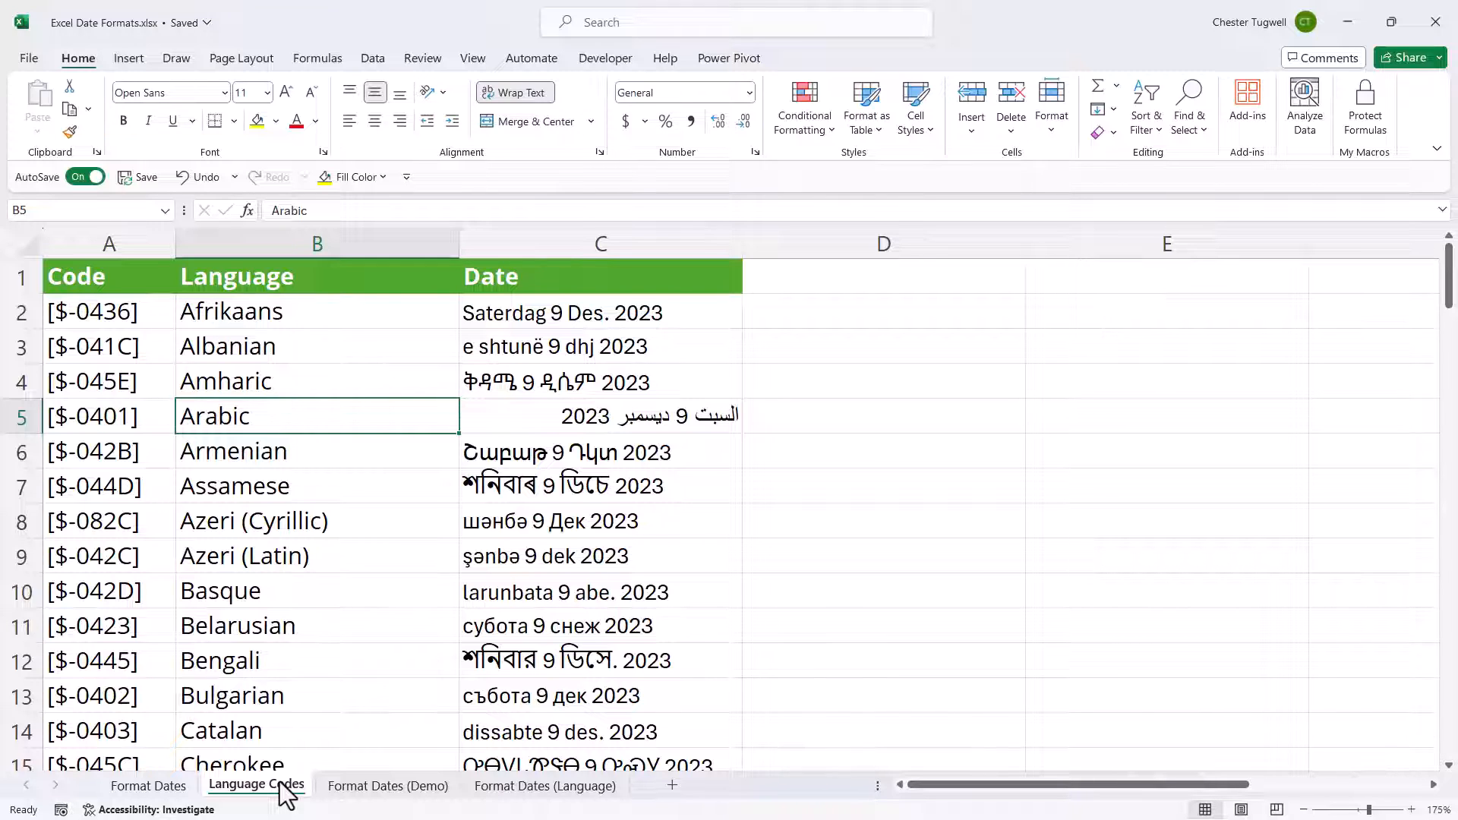
pyautogui.click(524, 787)
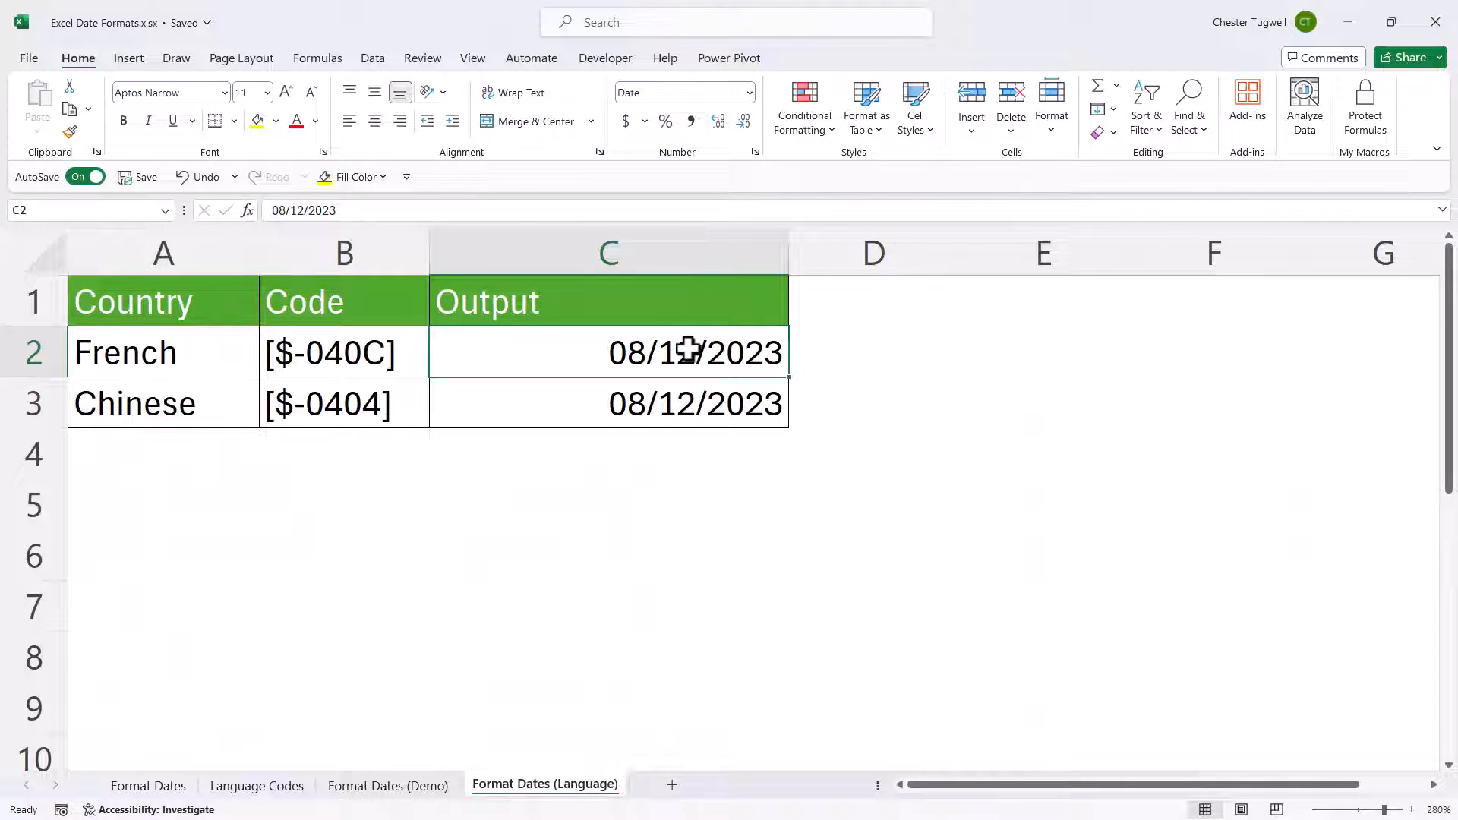
# Apply the French custom format [$-040C]dddd d mmmm yyy to cell C2 and widen column C to fit the date
pyautogui.hotkey('ctrl', '1')
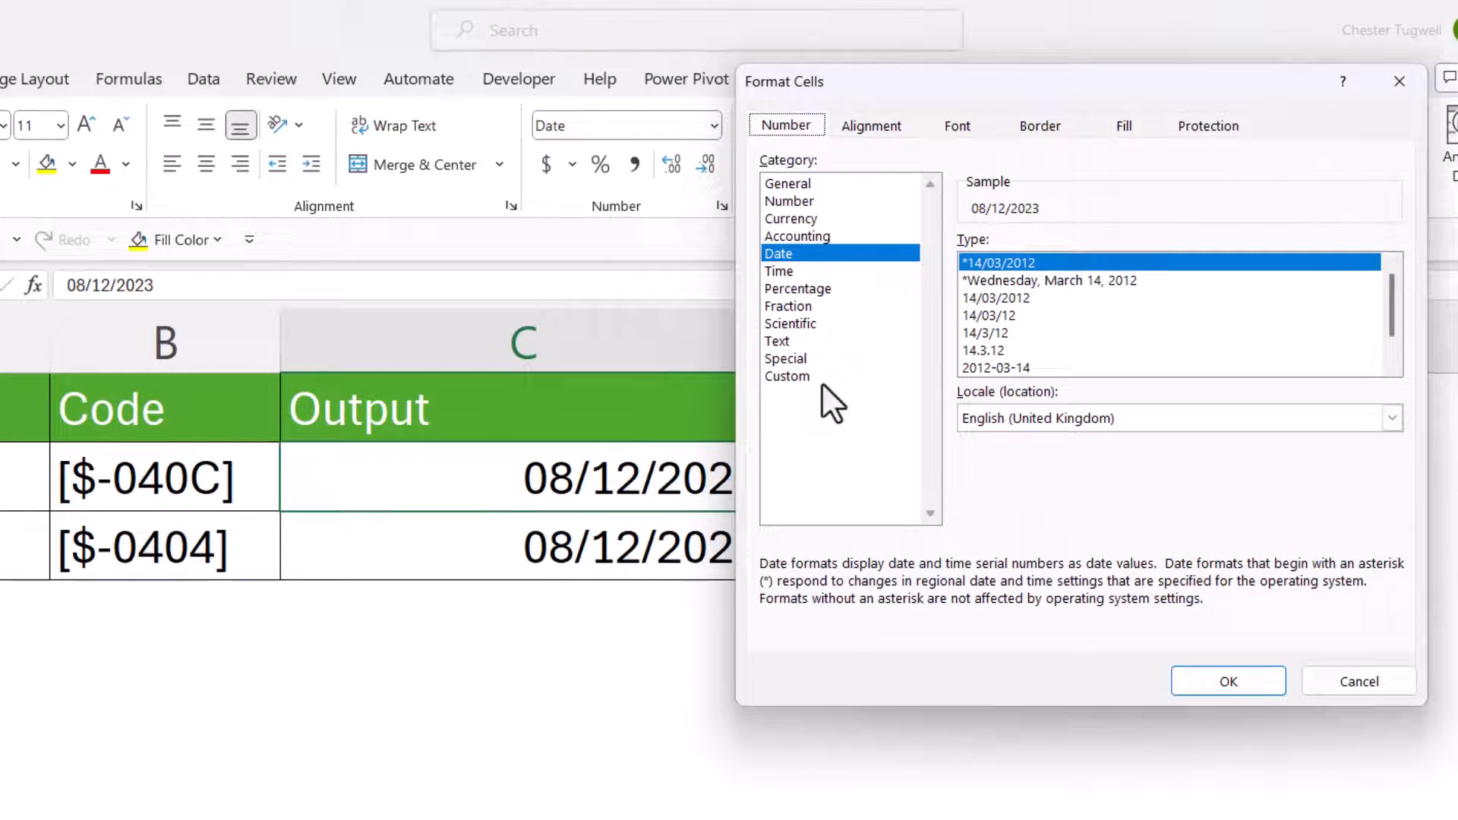
pyautogui.click(801, 378)
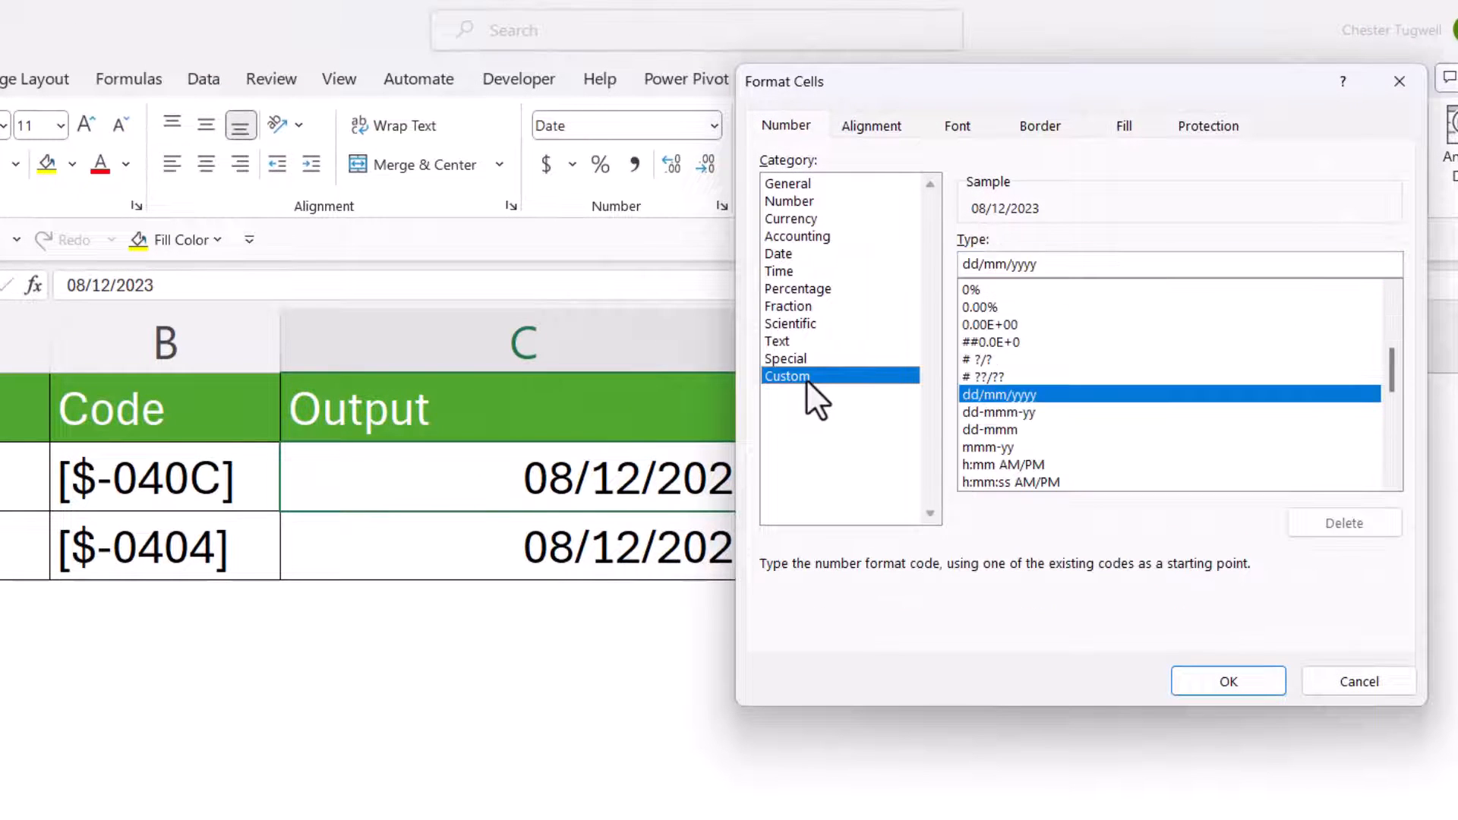
pyautogui.moveTo(1049, 264); pyautogui.dragTo(960, 264)
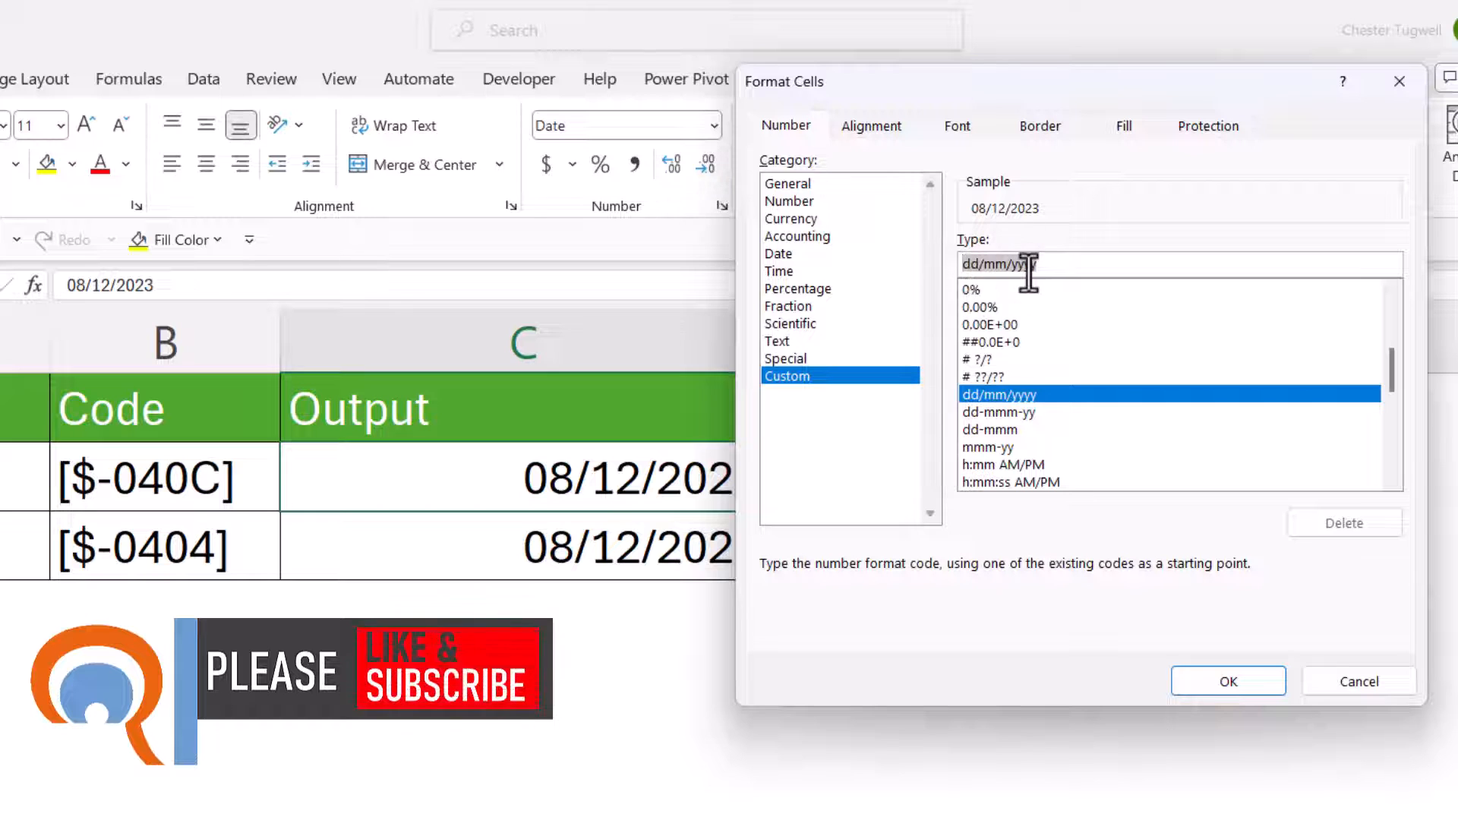
pyautogui.press('BackSpace')
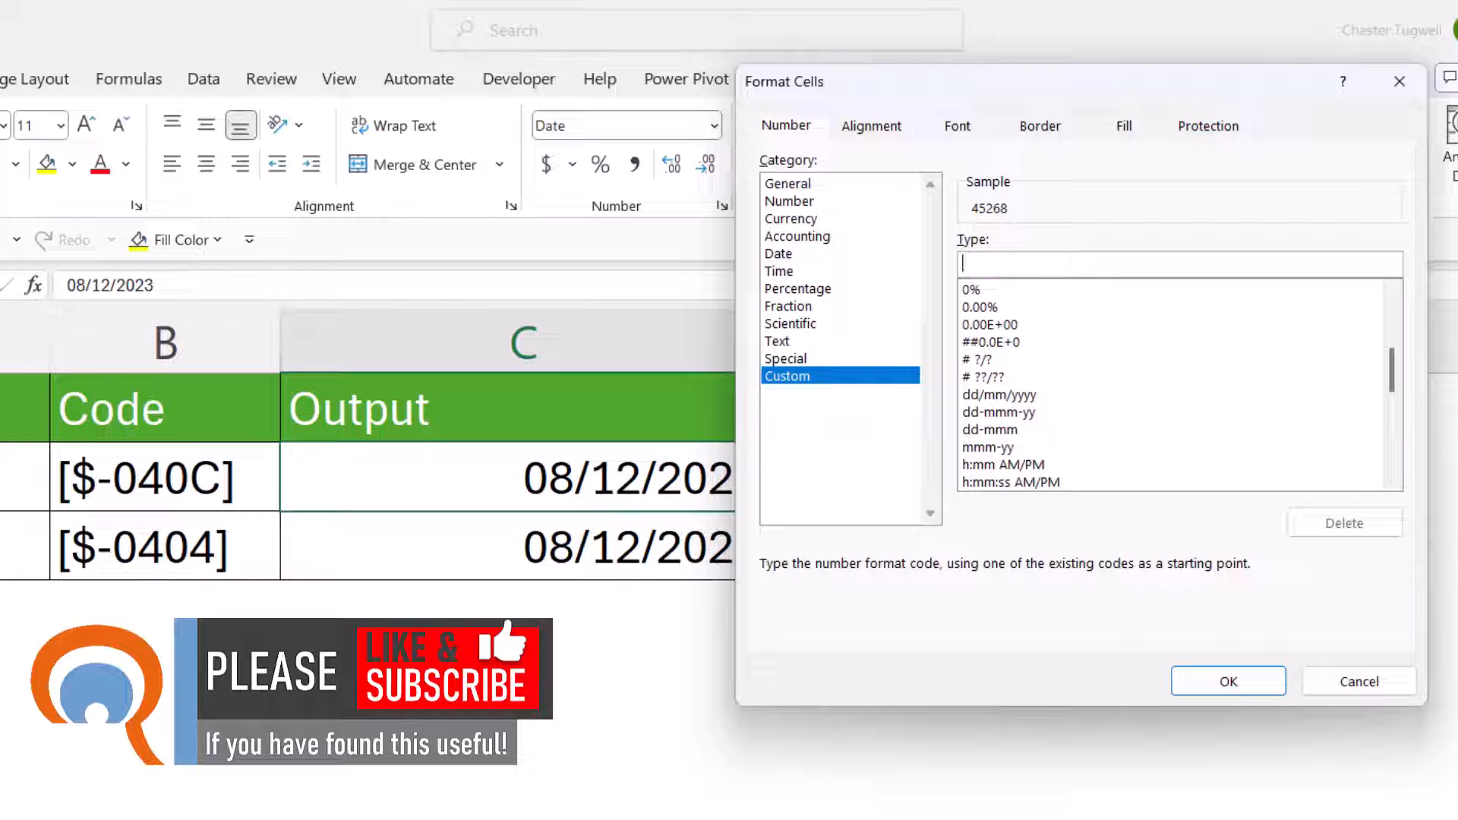
pyautogui.write('[$')
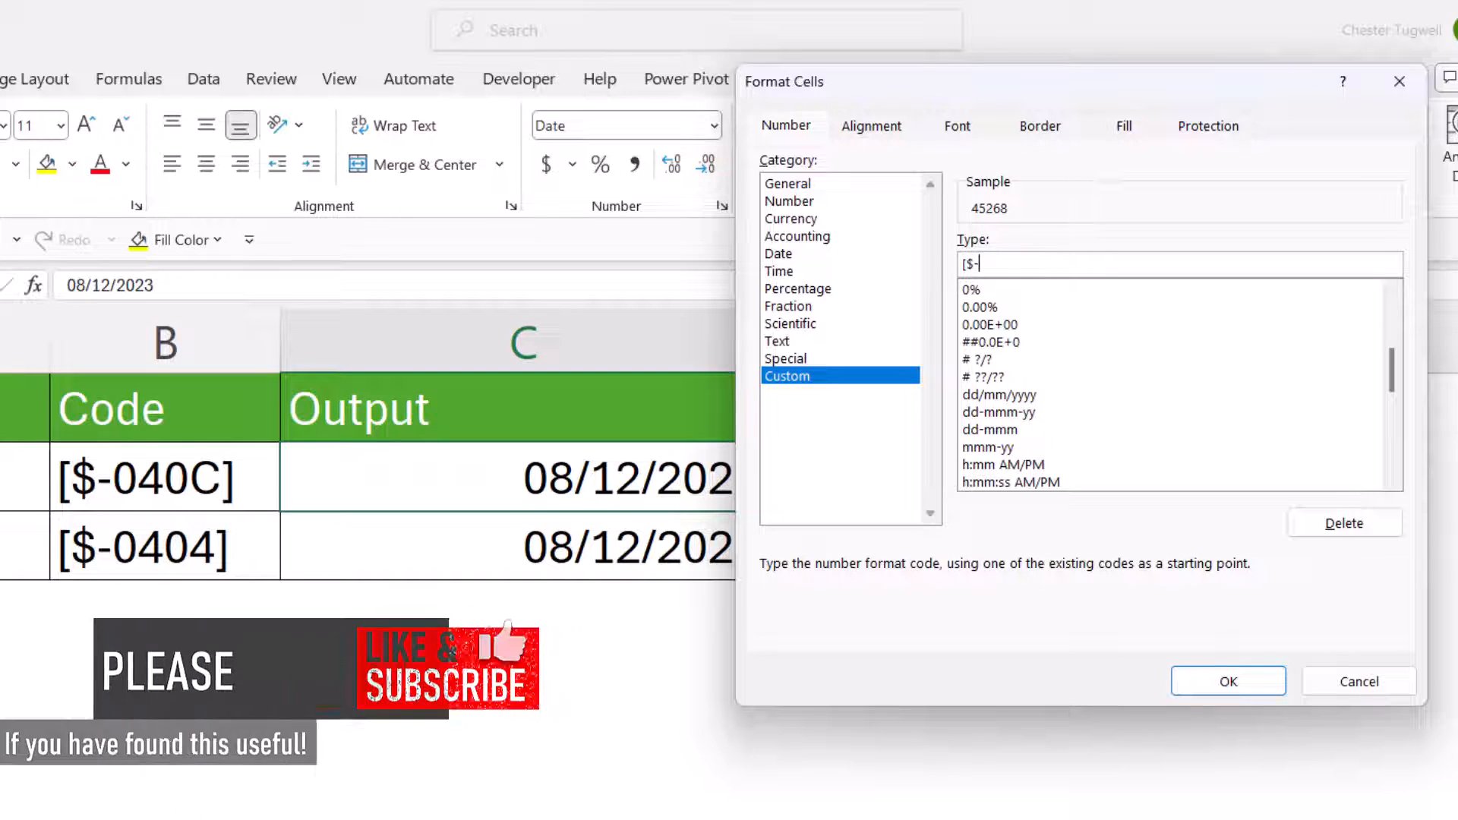
pyautogui.write('-04')
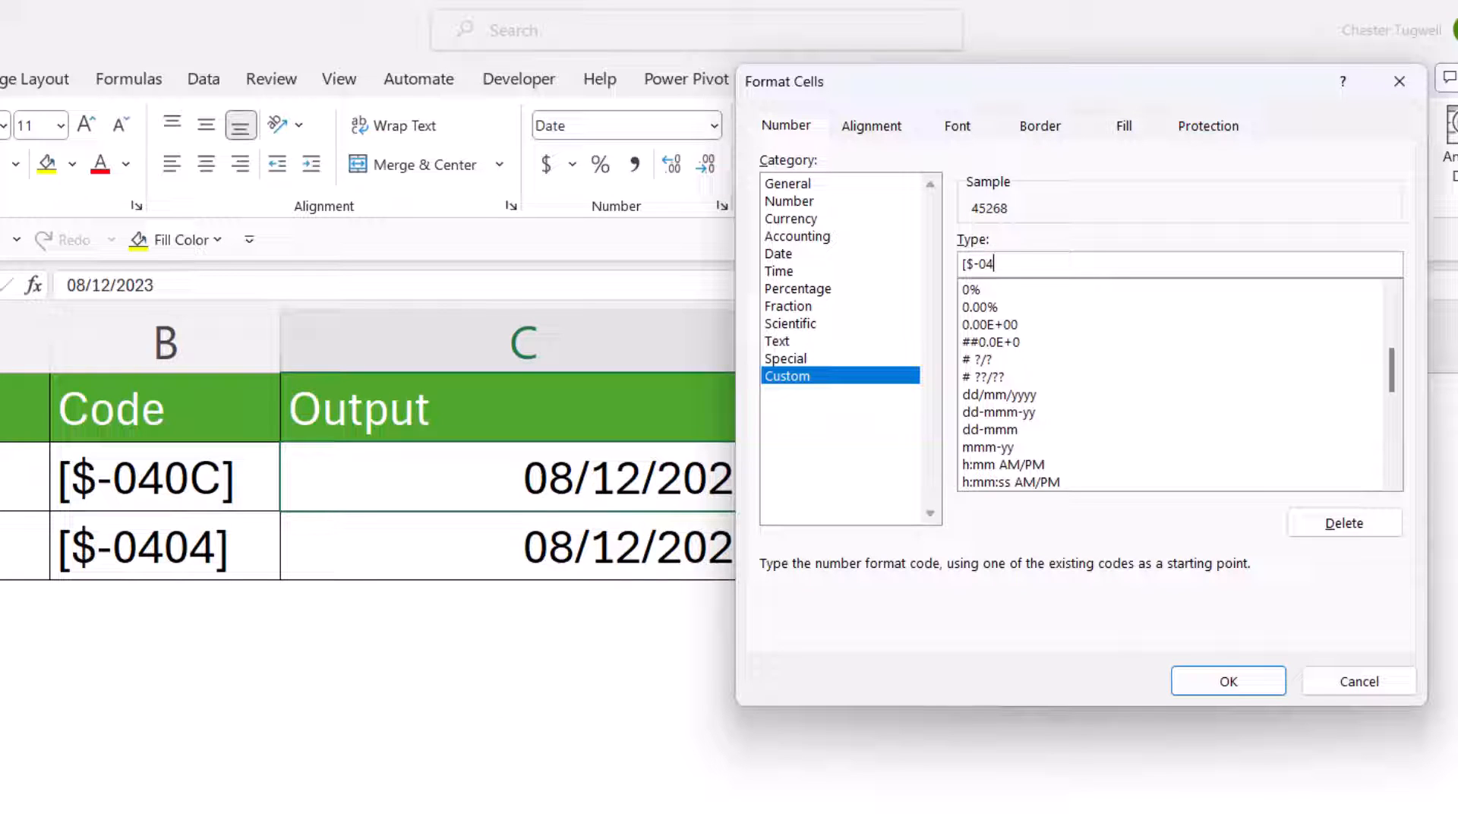
pyautogui.write('0C]')
pyautogui.write('dddd')
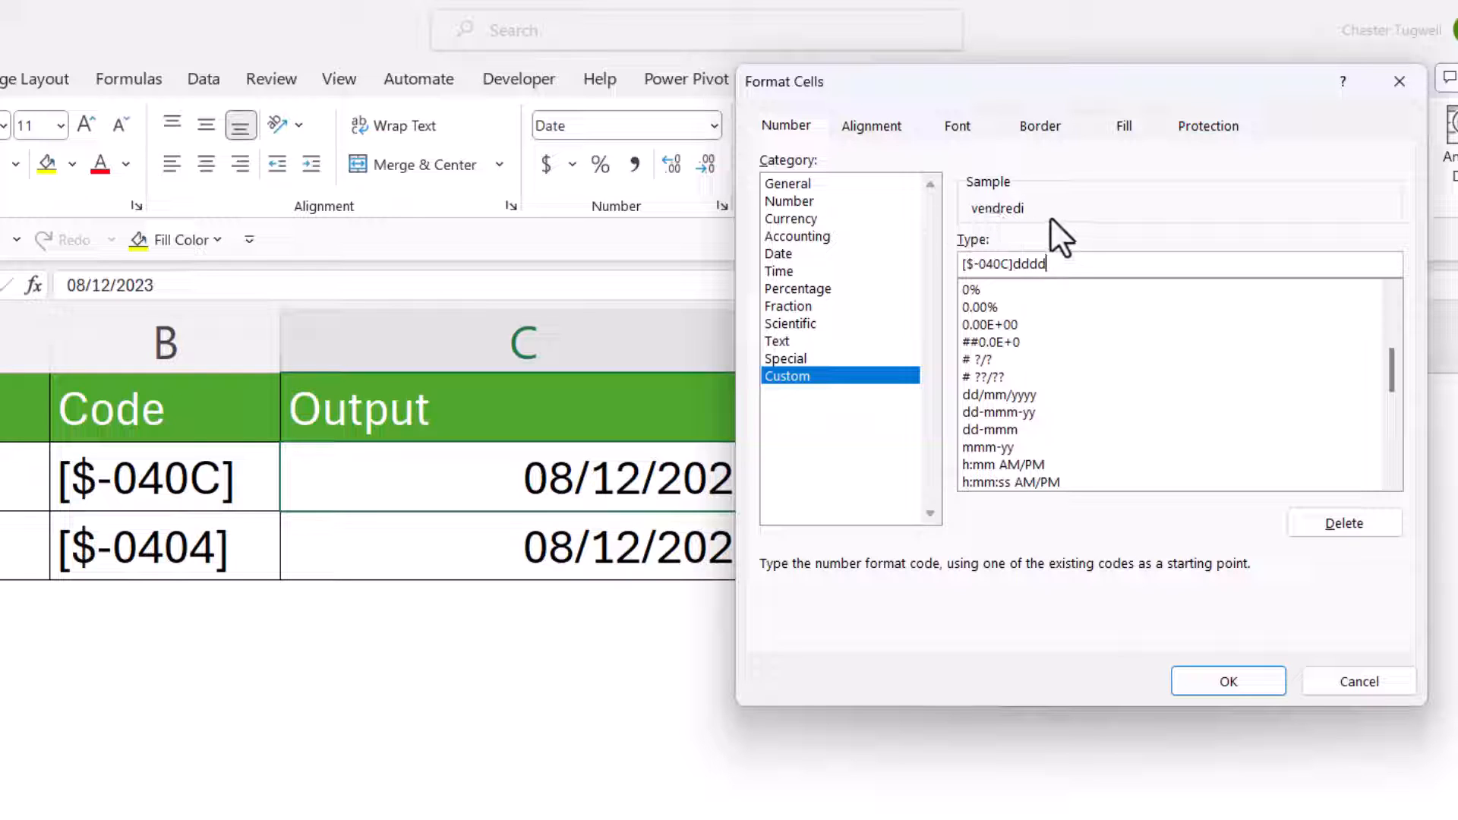
pyautogui.write(' d mmmm yyy')
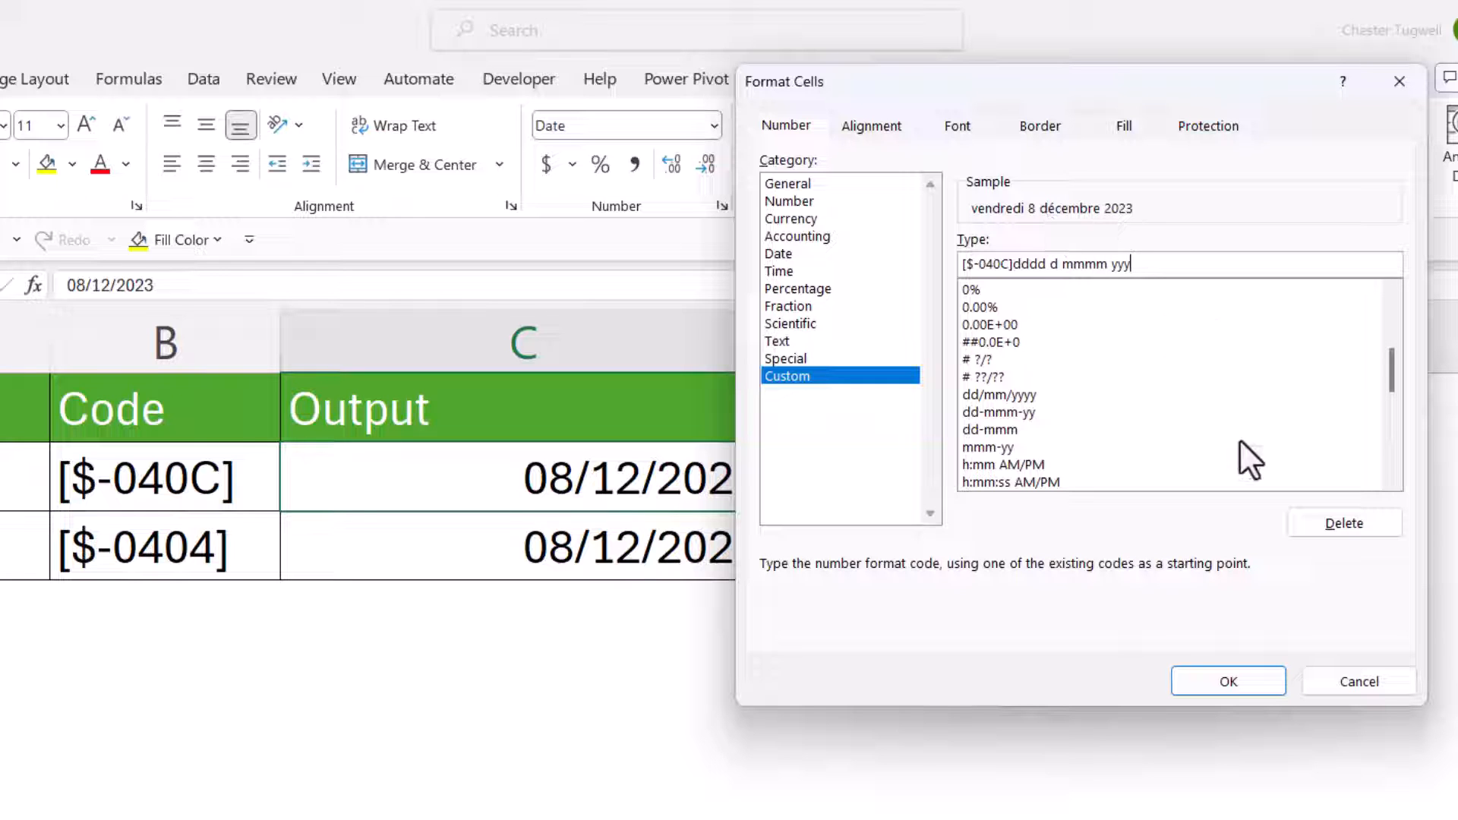
pyautogui.click(1215, 688)
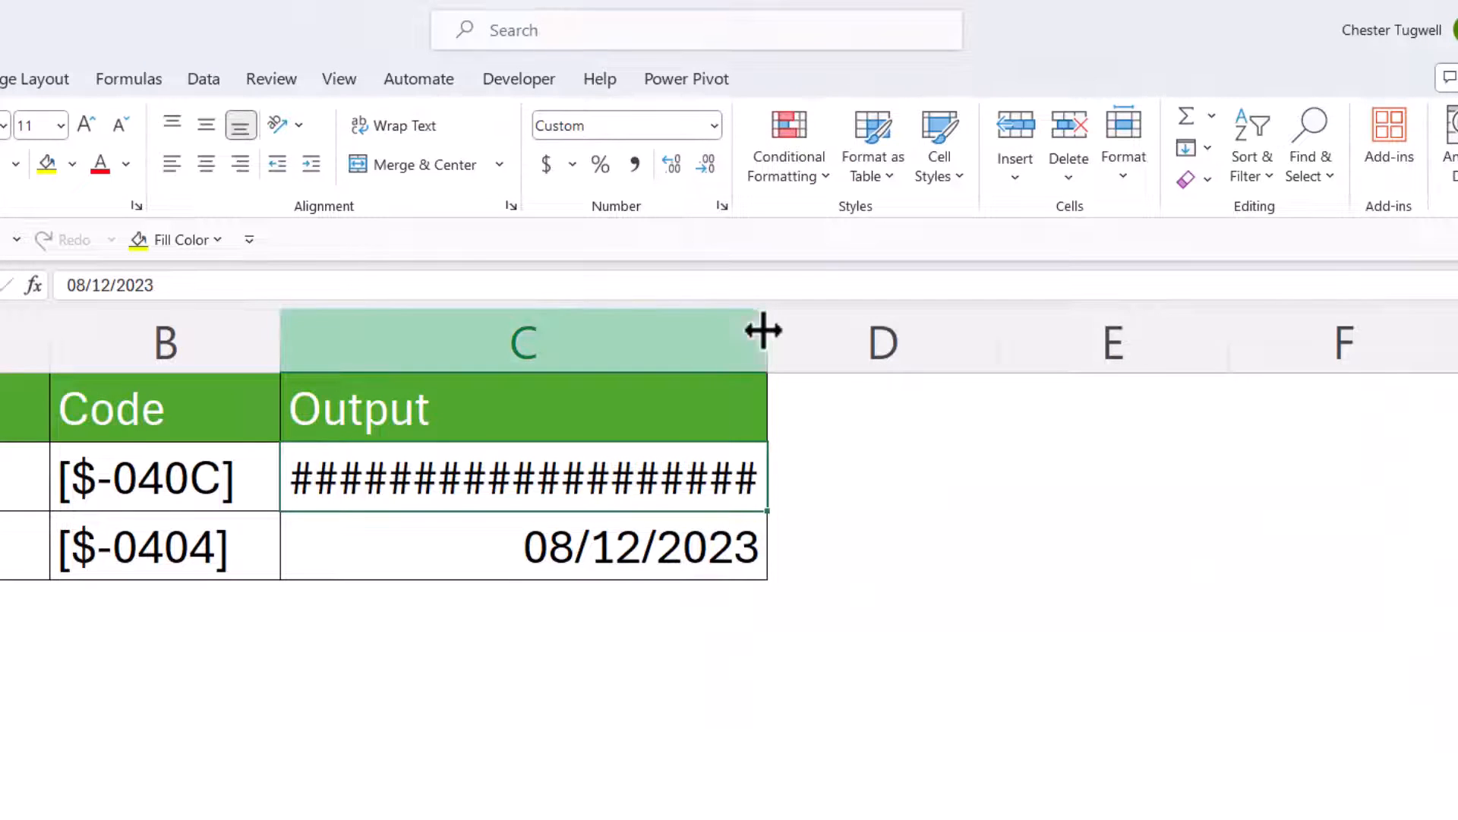
pyautogui.moveTo(763, 331); pyautogui.dragTo(839, 331)
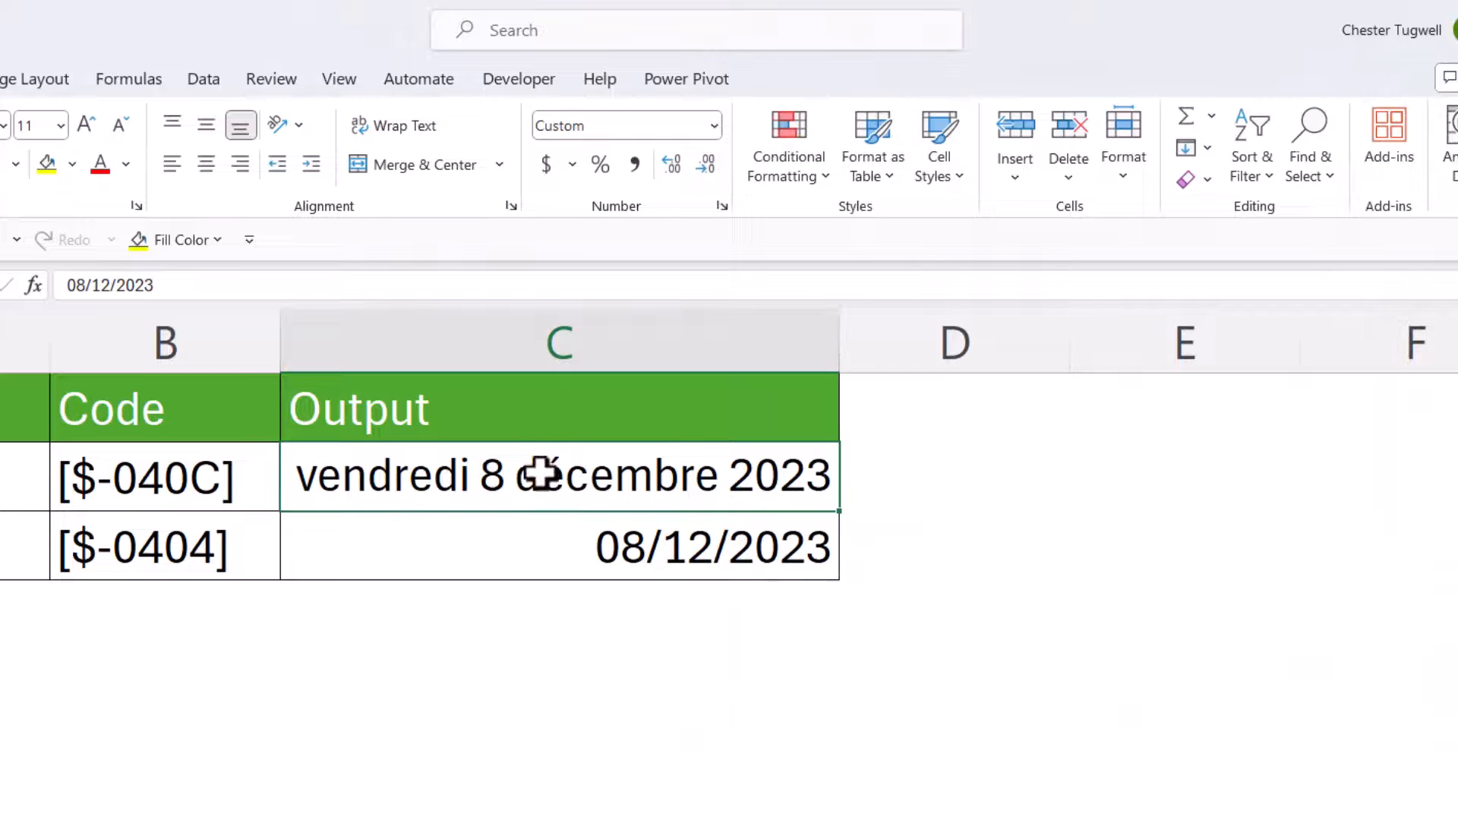
# Apply the Chinese custom format [$-0404]dddd d mmmm yyy to the date in cell C3
pyautogui.click(635, 547)
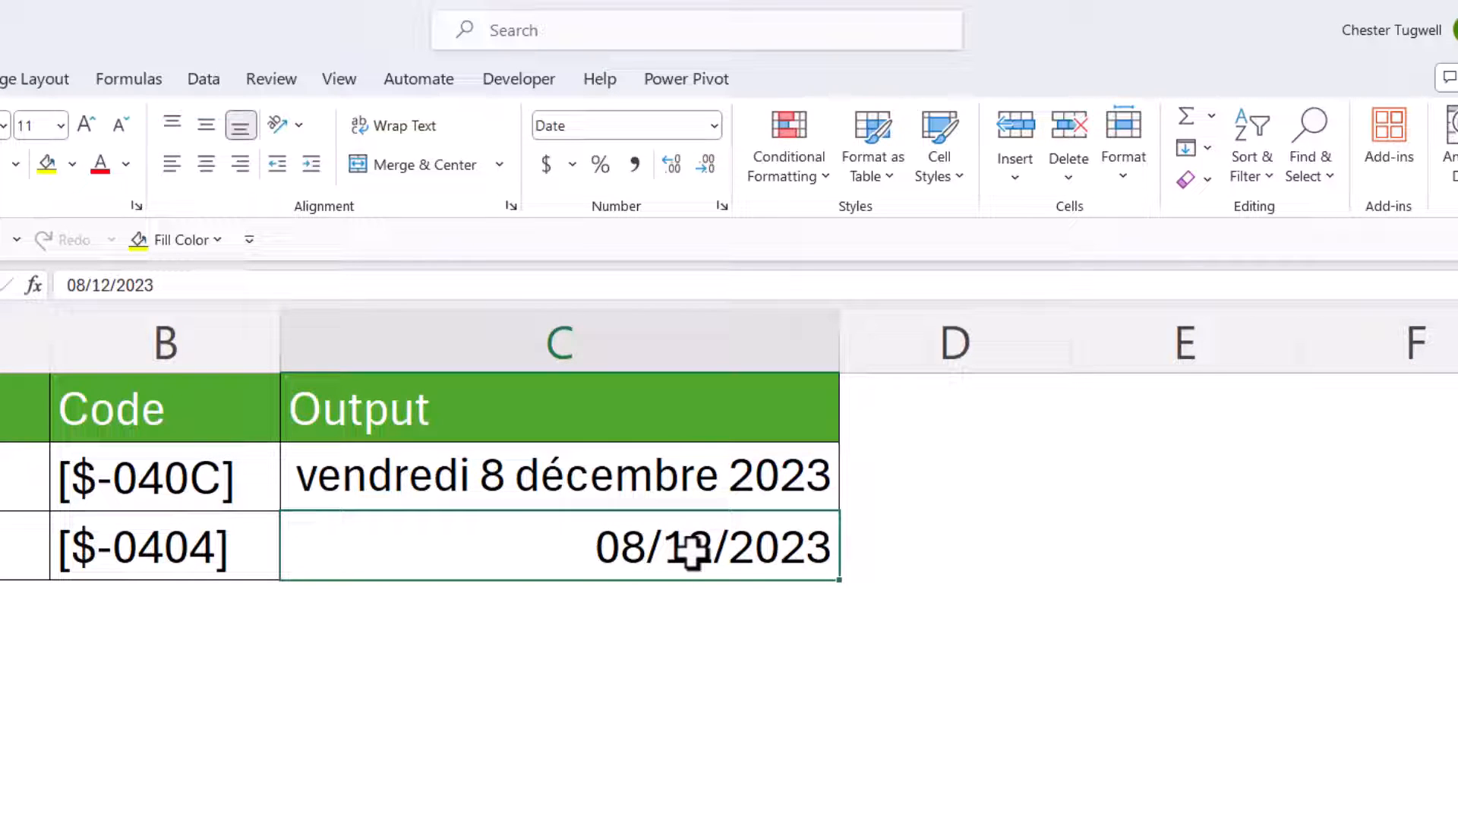
pyautogui.hotkey('ctrl', '1')
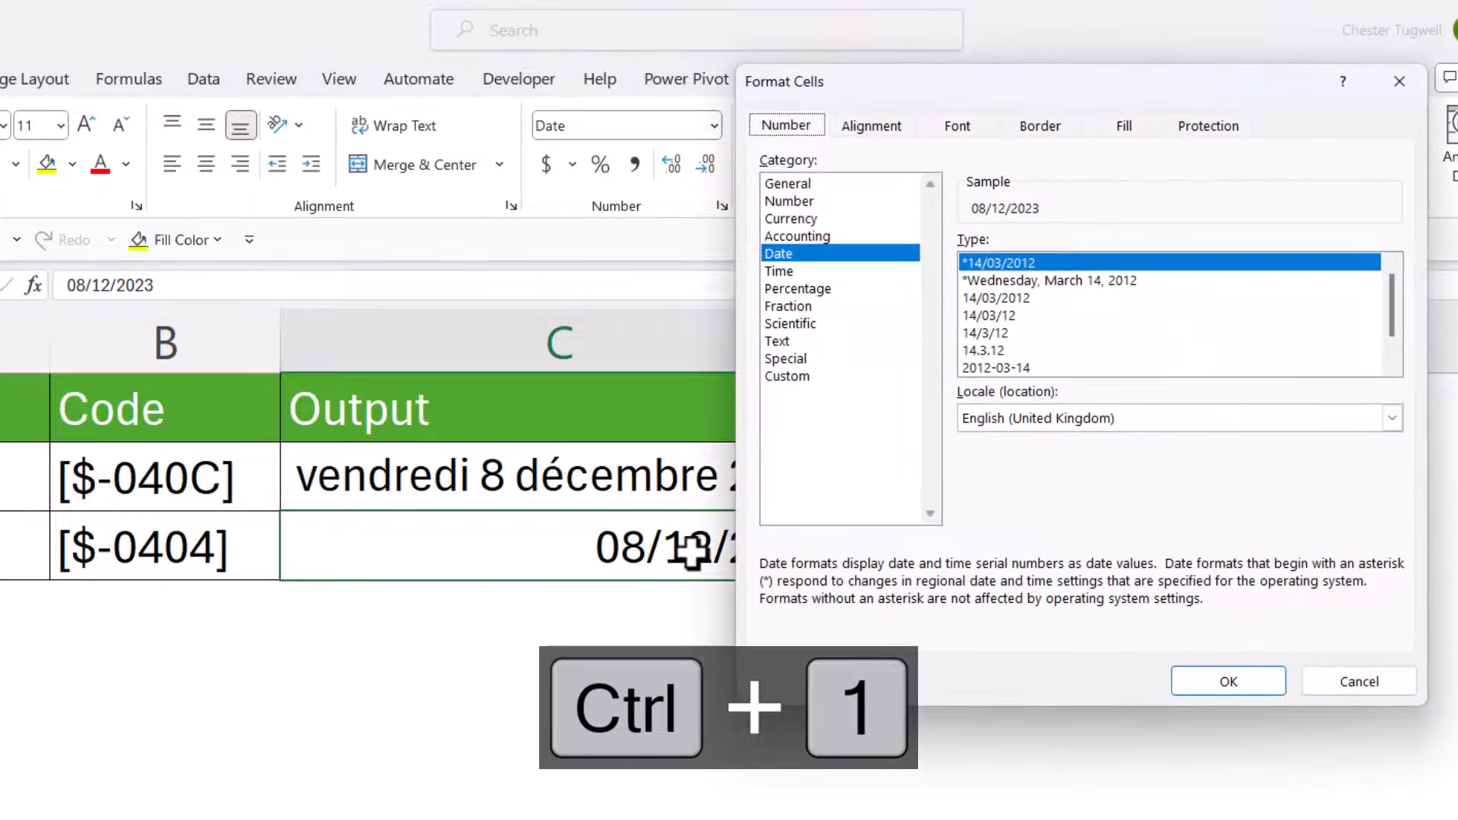
pyautogui.click(787, 376)
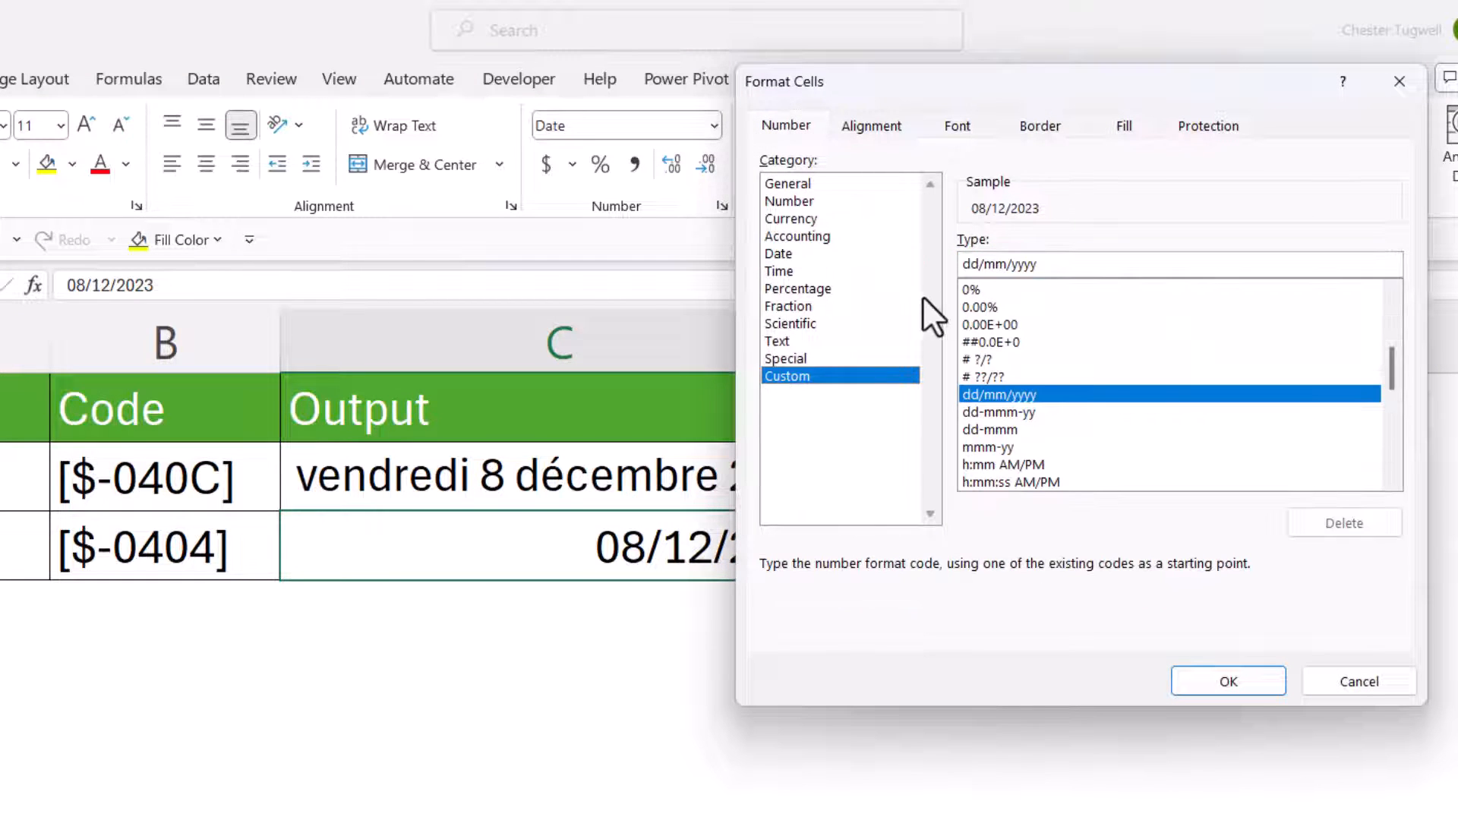
pyautogui.moveTo(1058, 263); pyautogui.dragTo(929, 262)
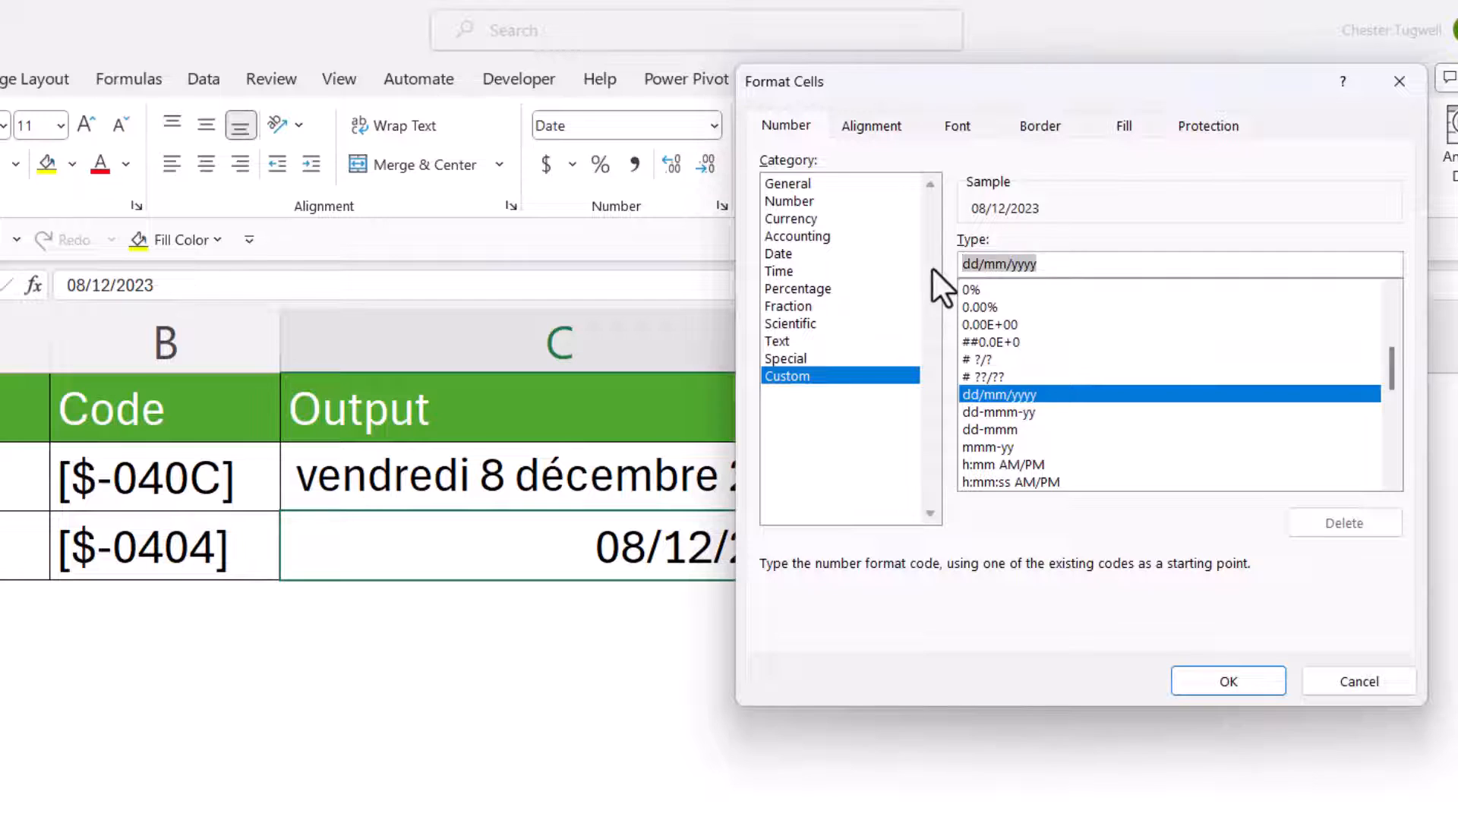
pyautogui.press('BackSpace')
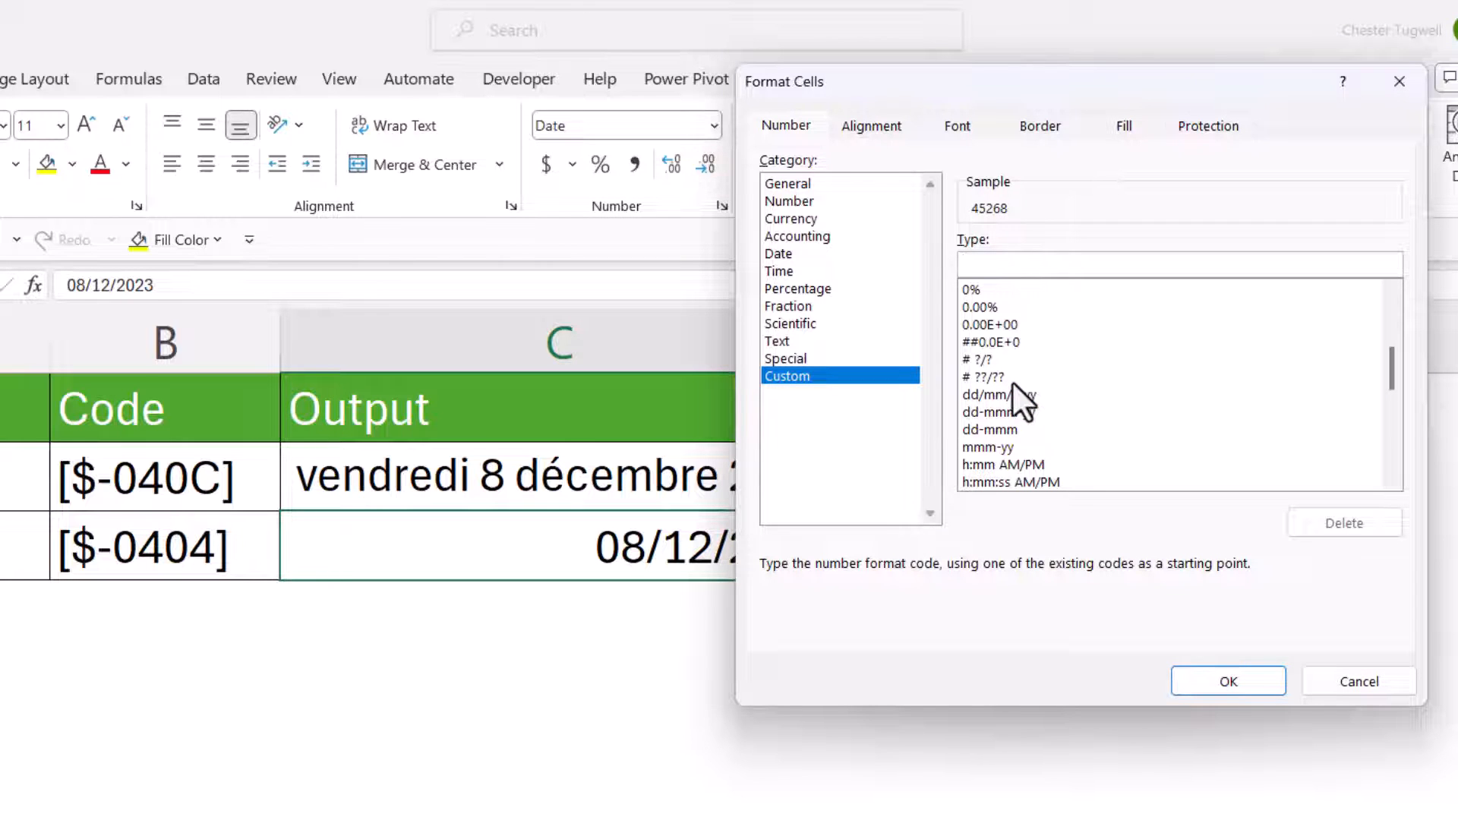
pyautogui.write('[$-0404]')
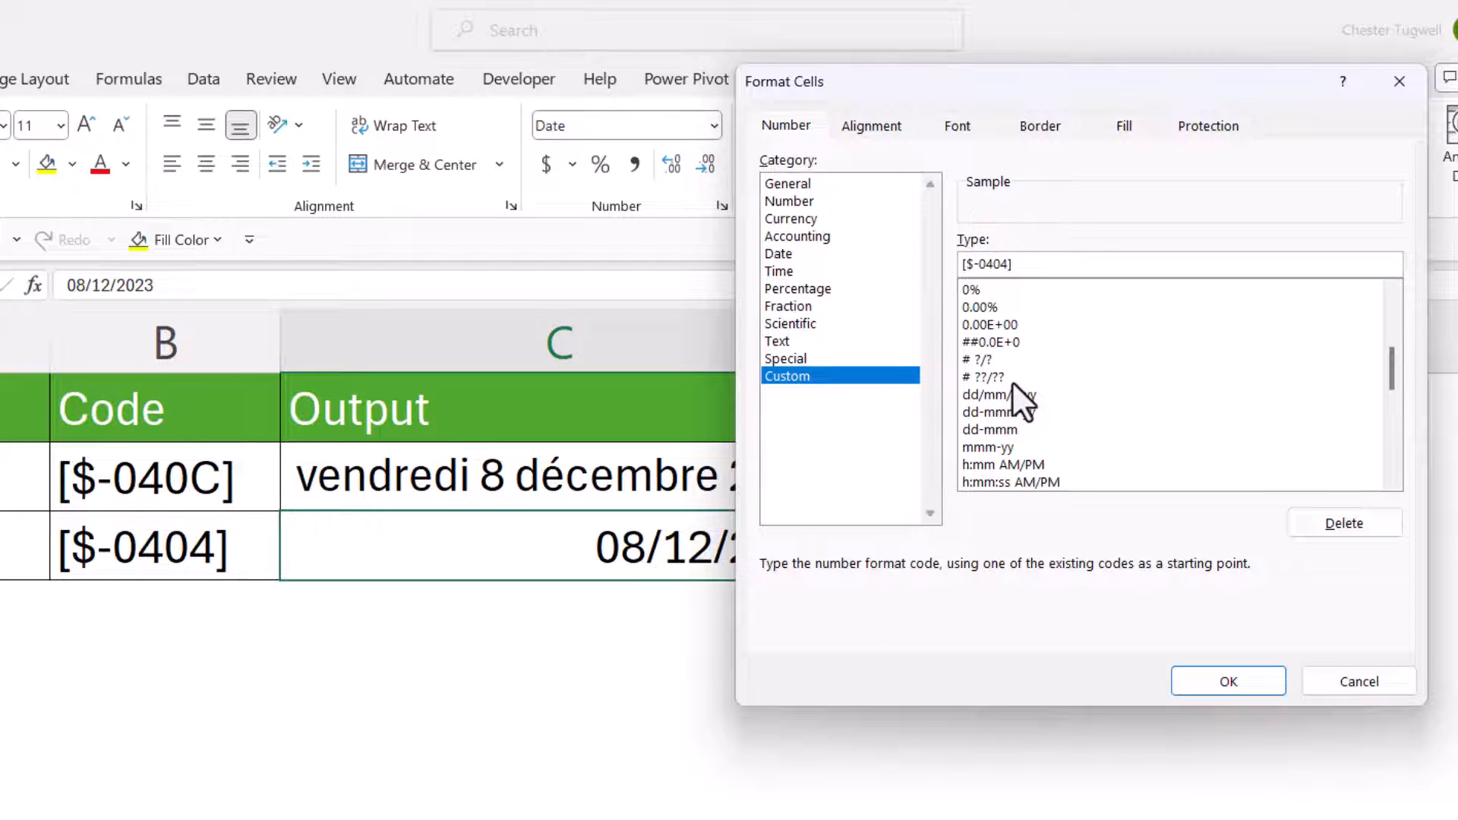
pyautogui.write('dddd d mmmm ')
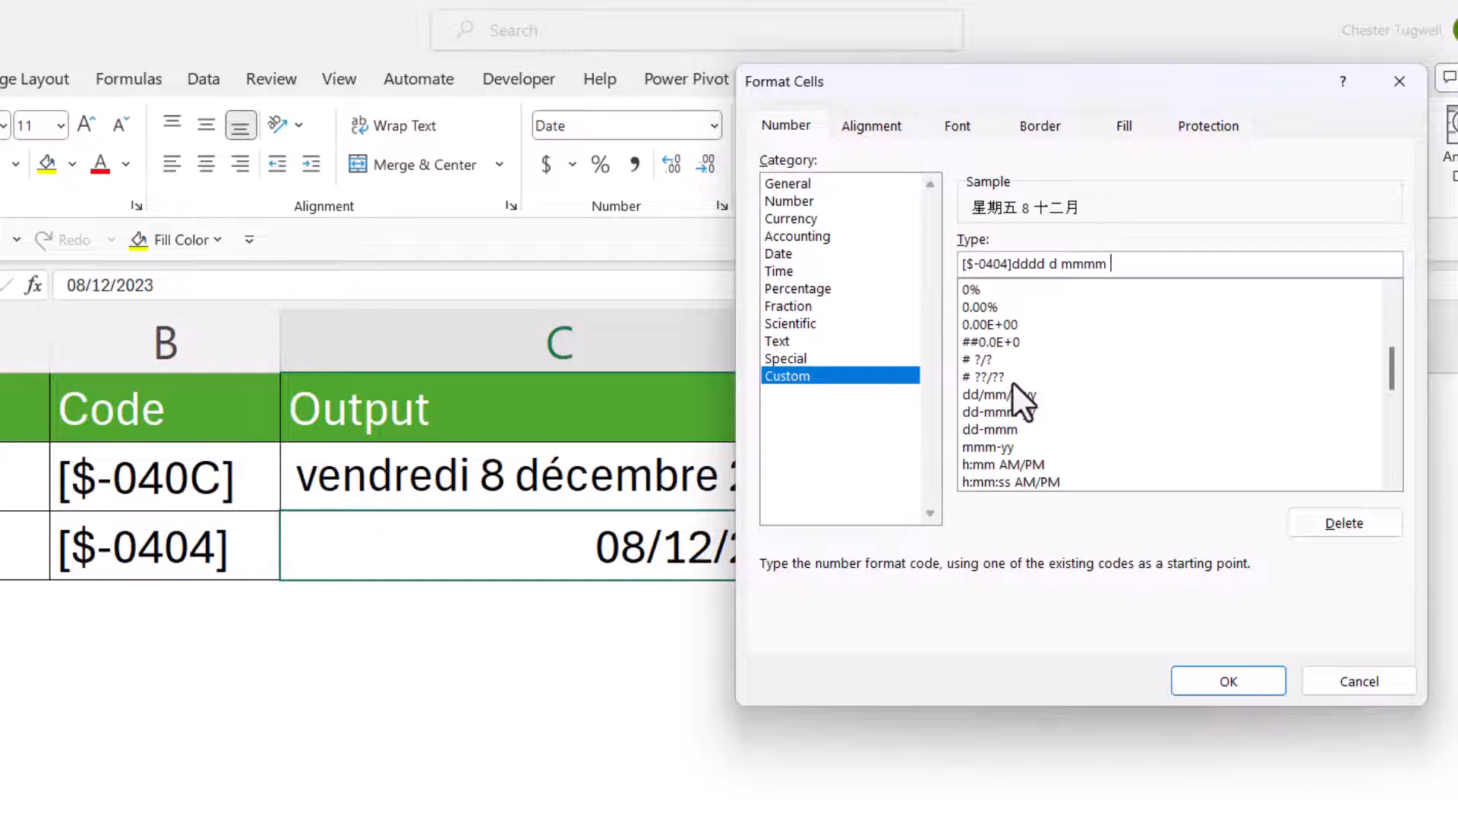
pyautogui.write('yyy')
pyautogui.click(1188, 678)
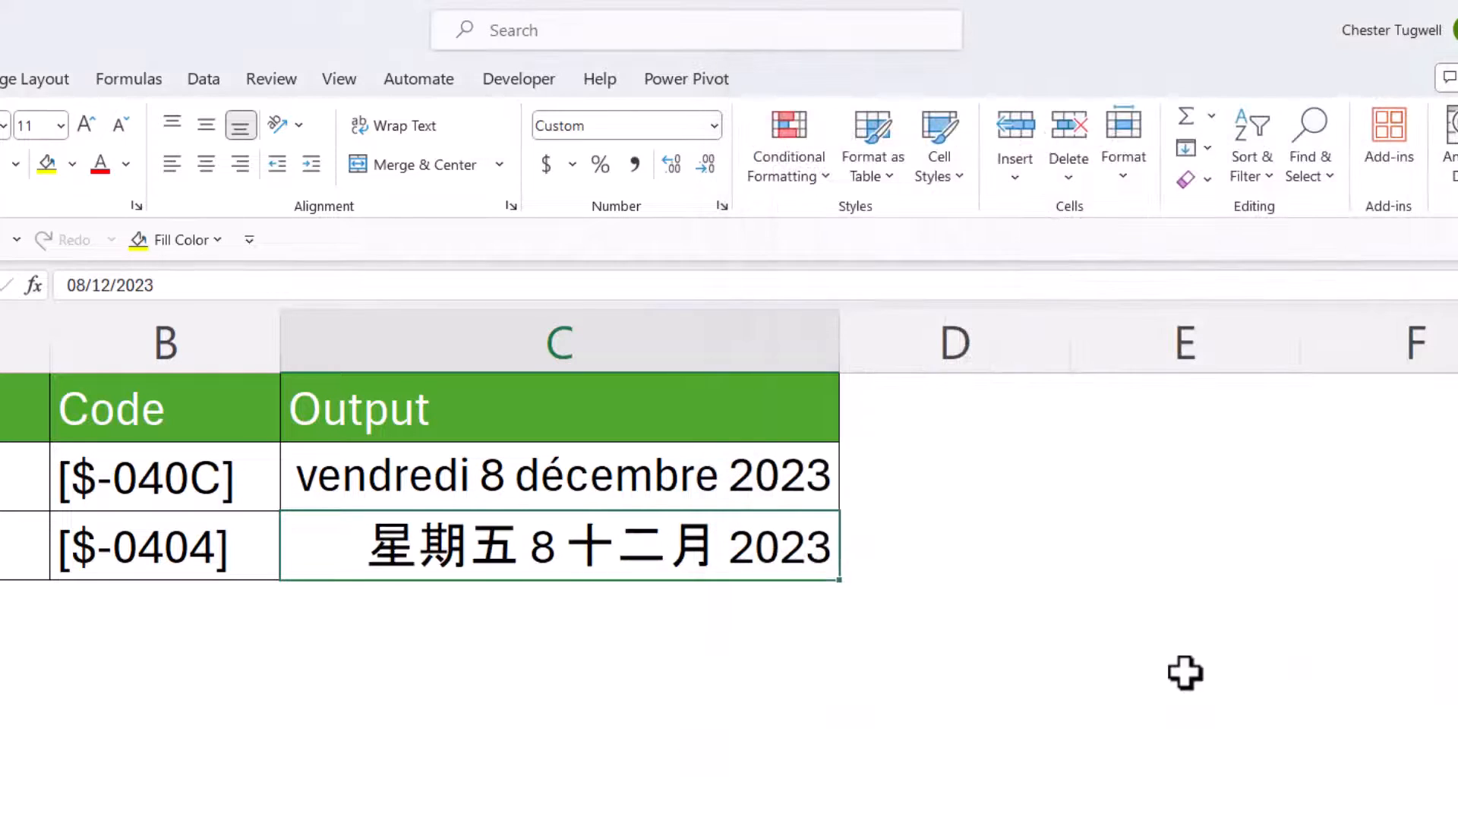